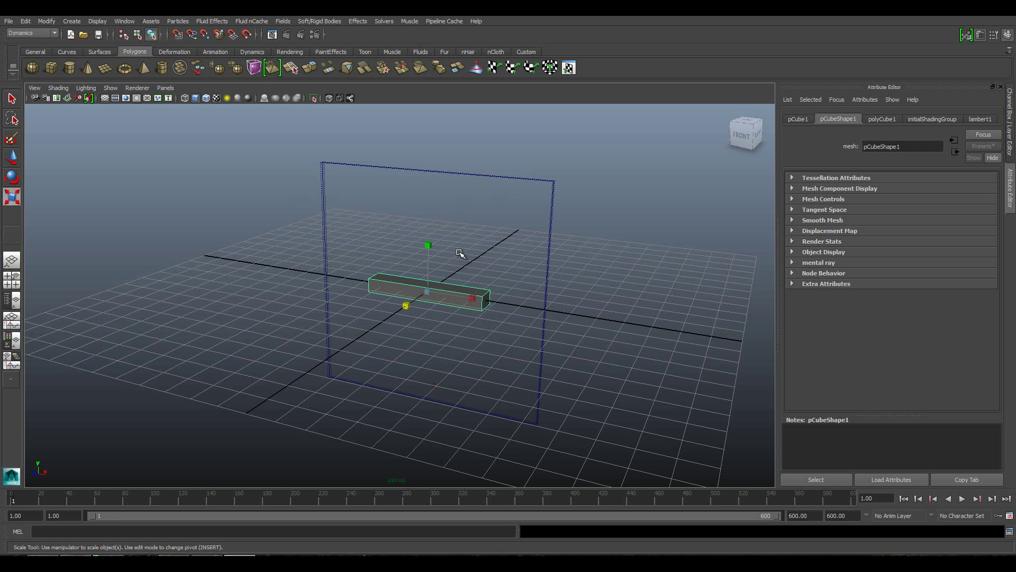
Clear the selection, zoom the viewport, and select the flat box pCube1.
click(487, 255)
scroll(485, 256, down, 5)
scroll(426, 276, up, 3)
scroll(426, 277, up, 4)
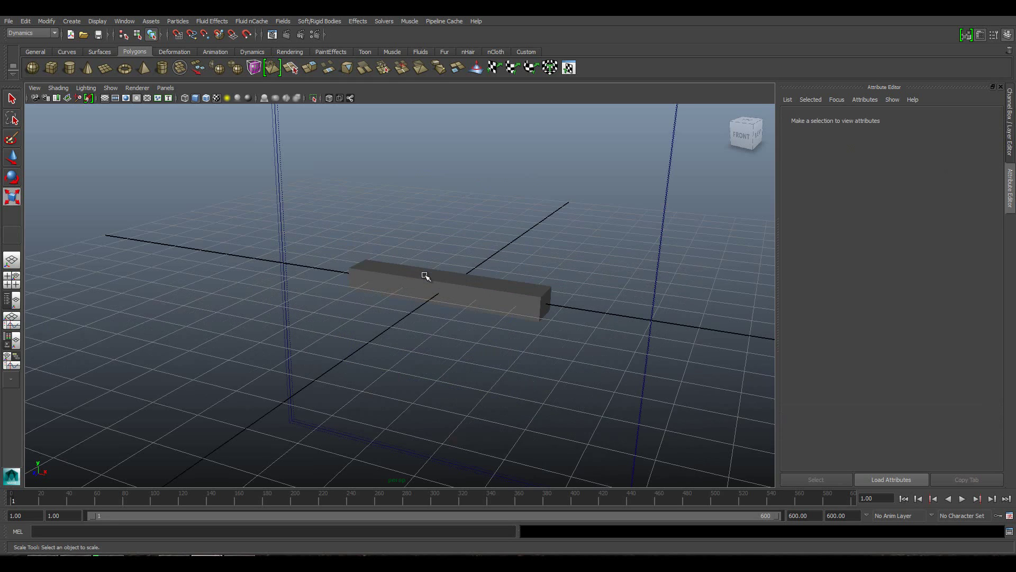
scroll(425, 276, down, 3)
click(422, 284)
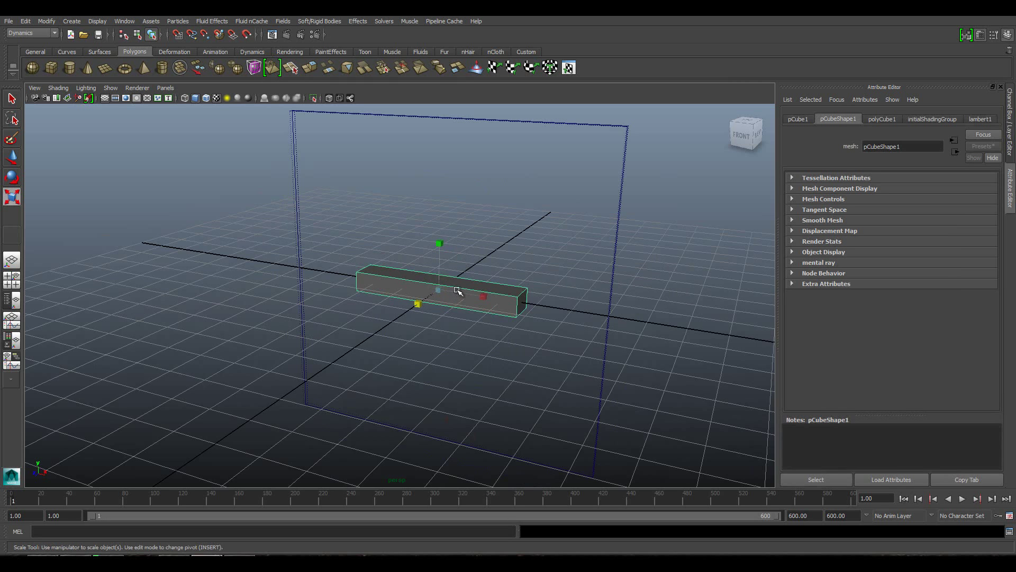
Orbit to look down on the scene and bring up the Soft/Rigid Bodies menu.
scroll(458, 291, down, 3)
alt+drag(450, 294, 408, 306)
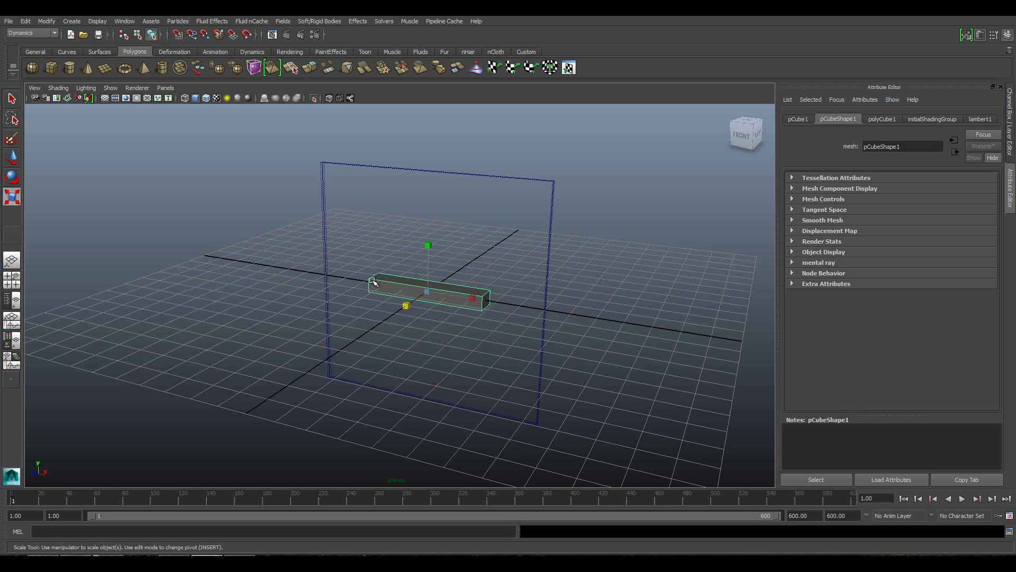
scroll(431, 364, down, 2)
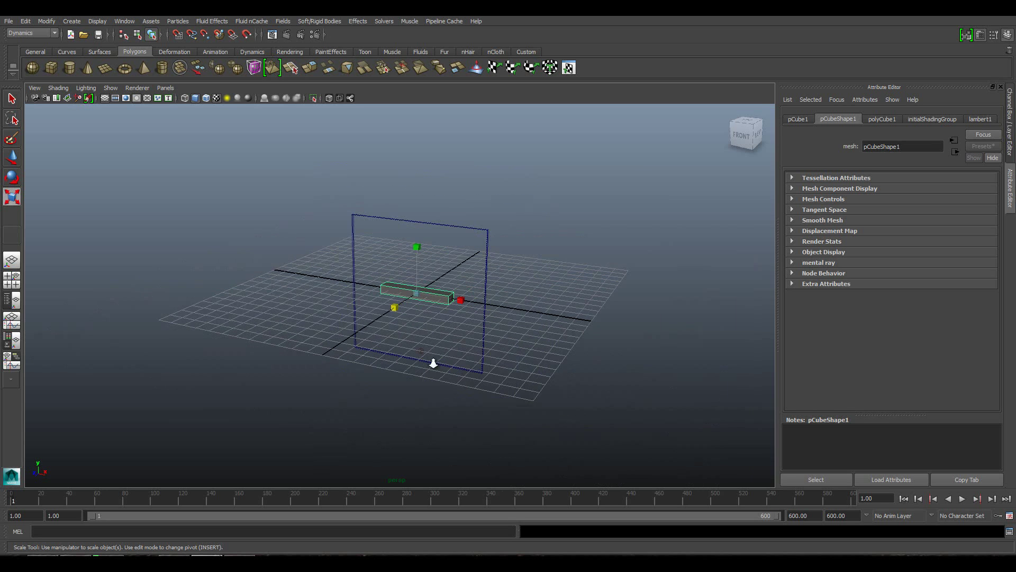
scroll(432, 363, up, 5)
scroll(433, 363, down, 3)
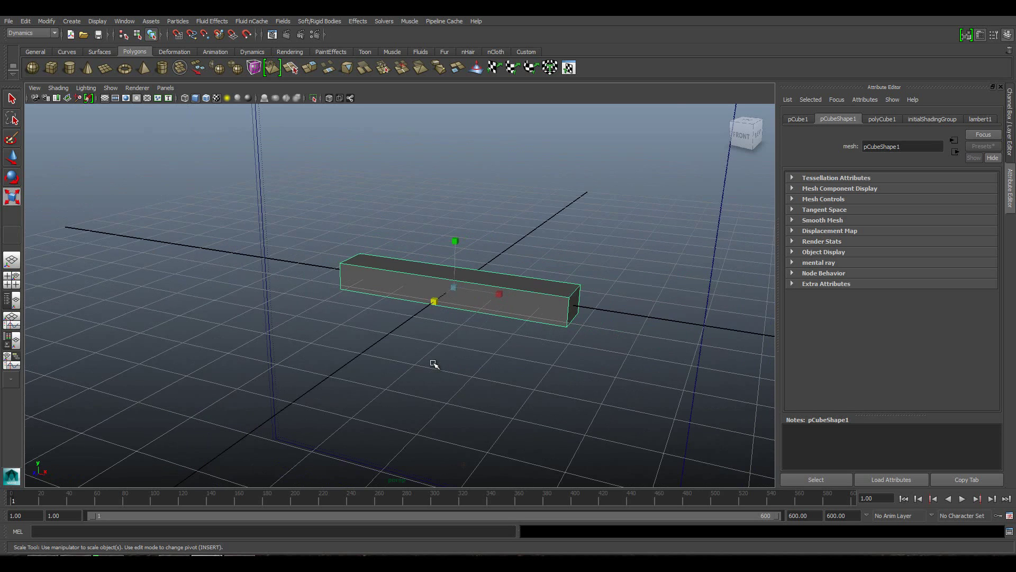
scroll(433, 364, down, 2)
scroll(433, 364, down, 2)
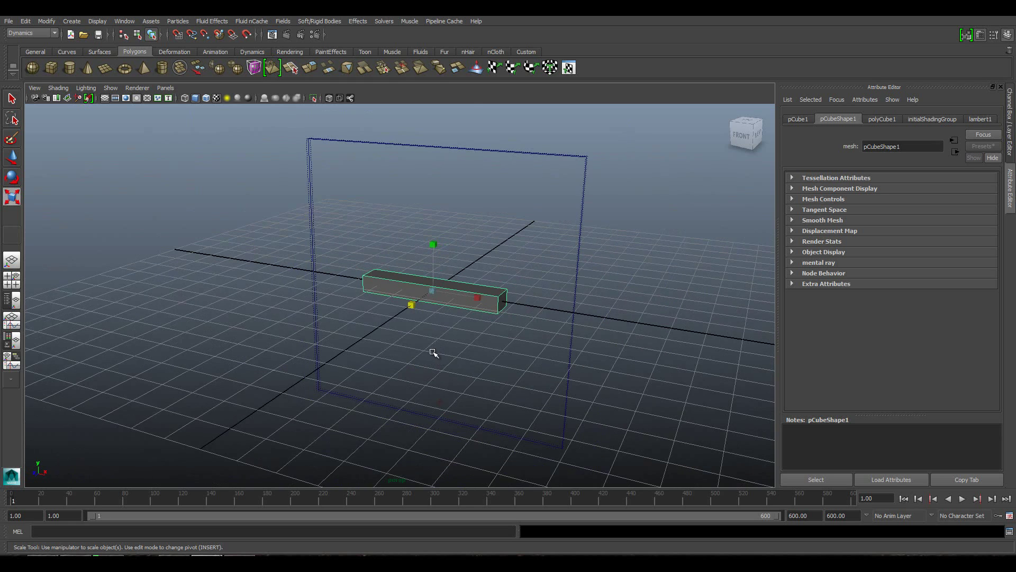
scroll(427, 357, down, 1)
scroll(424, 357, down, 1)
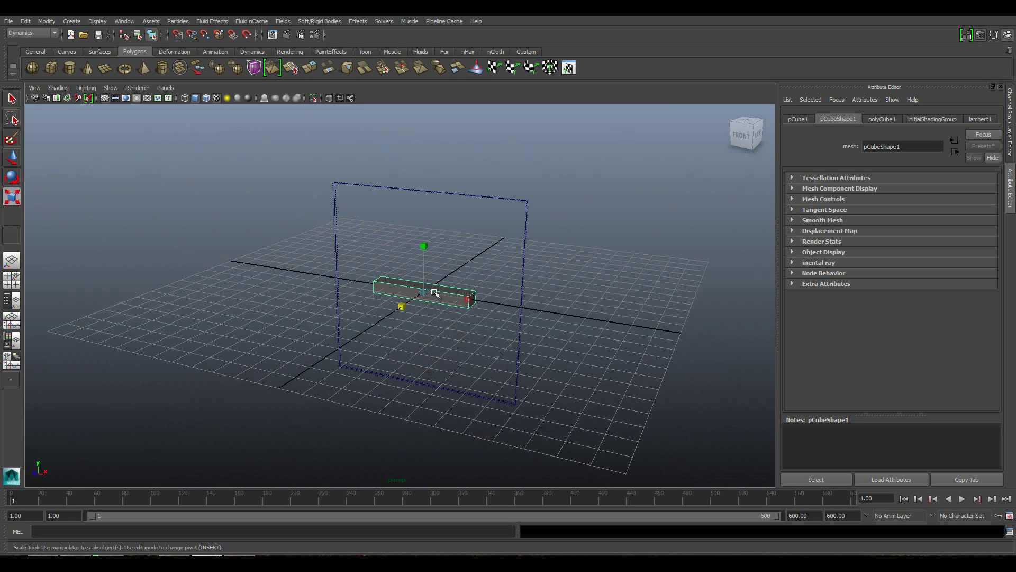
click(319, 21)
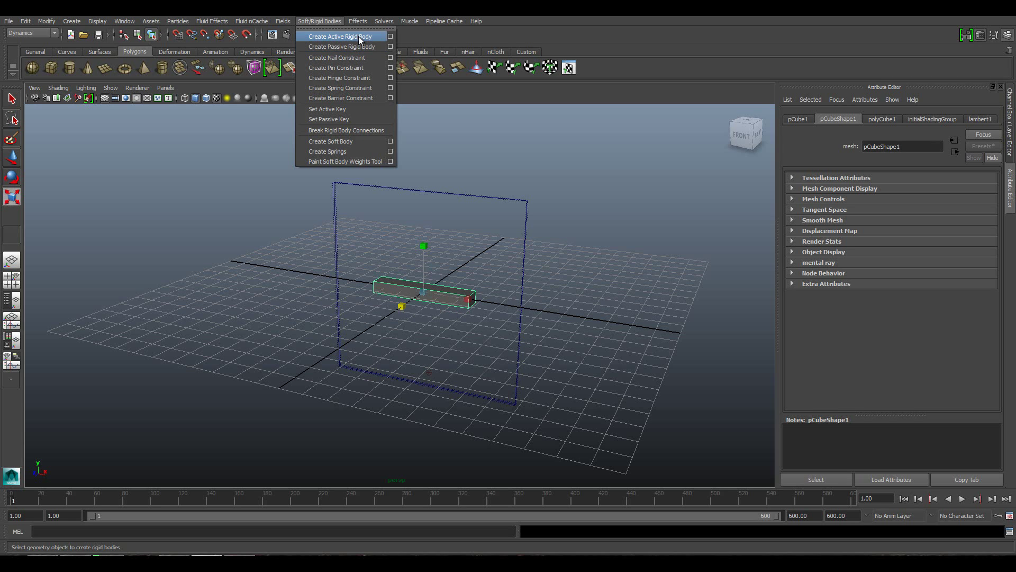
Make pCube1 an active rigid body, play the fluid briefly, and rewind to frame 1.
click(360, 37)
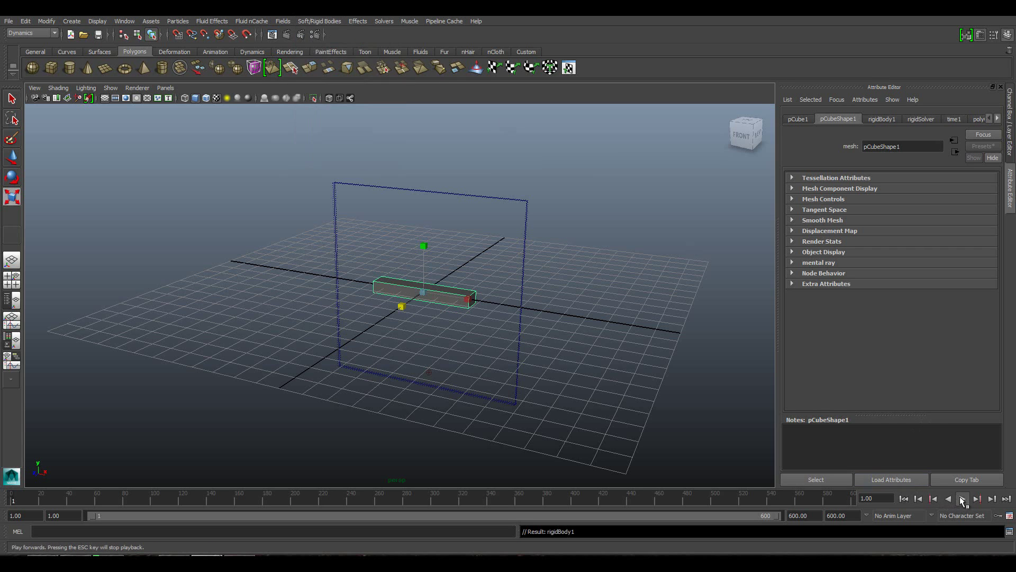
click(961, 498)
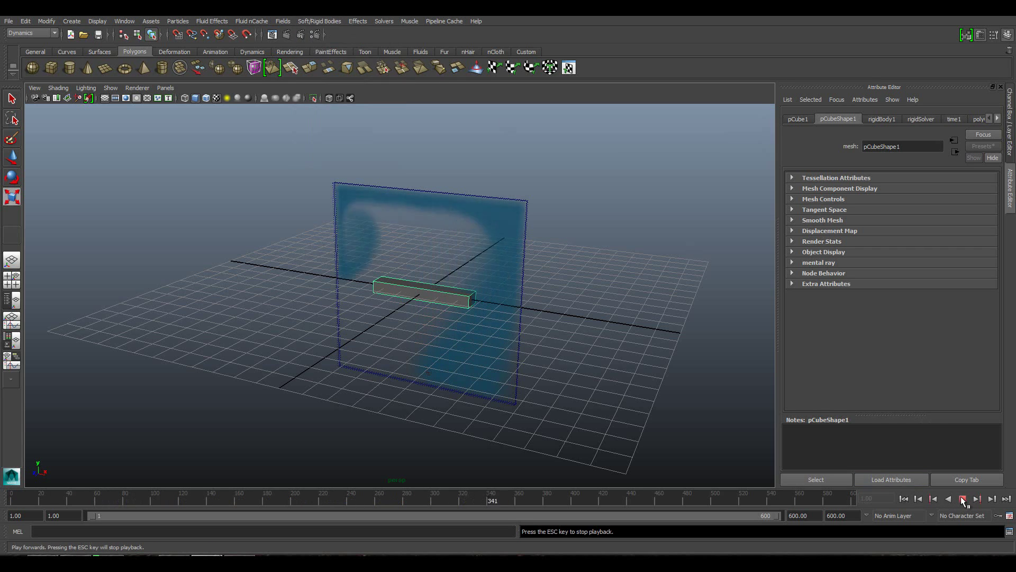
click(962, 499)
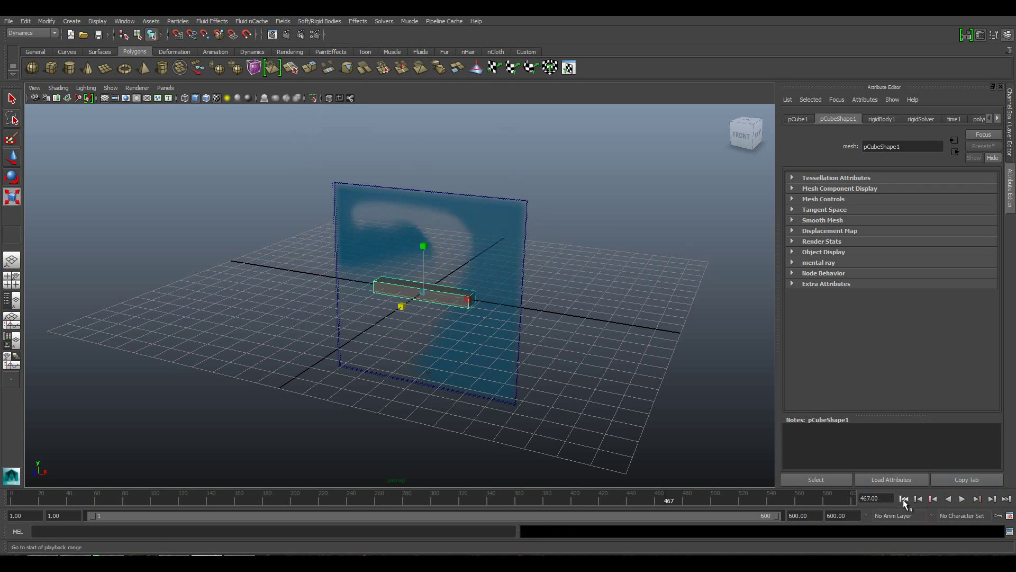
click(903, 498)
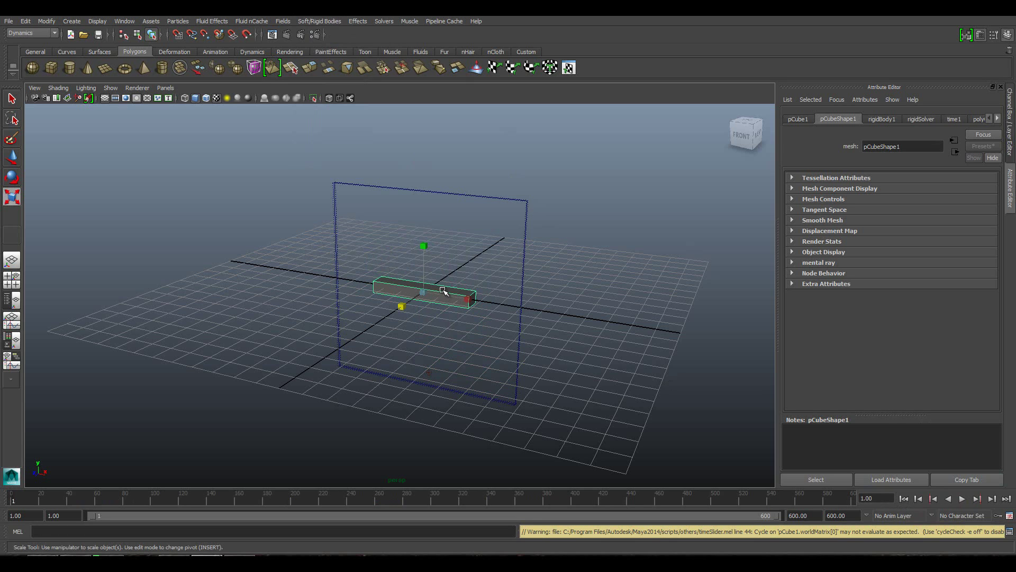
Use Fields > Affect Selected Object(s) so the fluid container acts on the box.
click(523, 272)
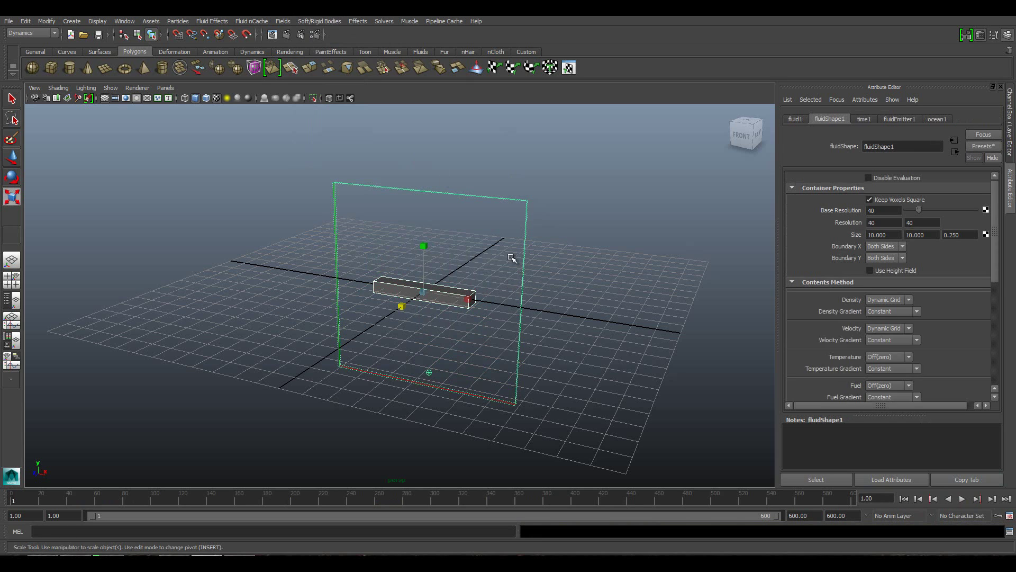
click(312, 21)
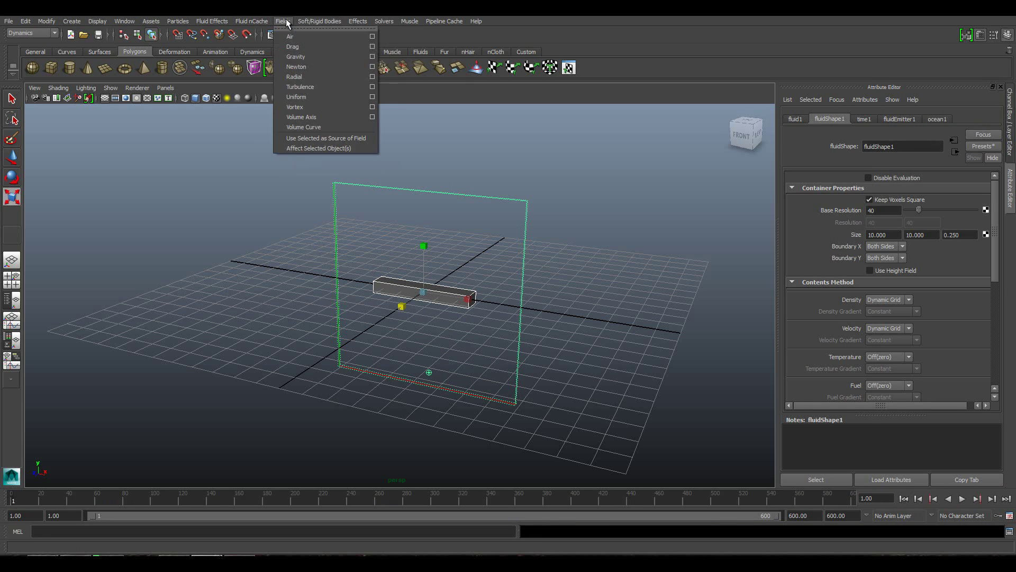
click(331, 148)
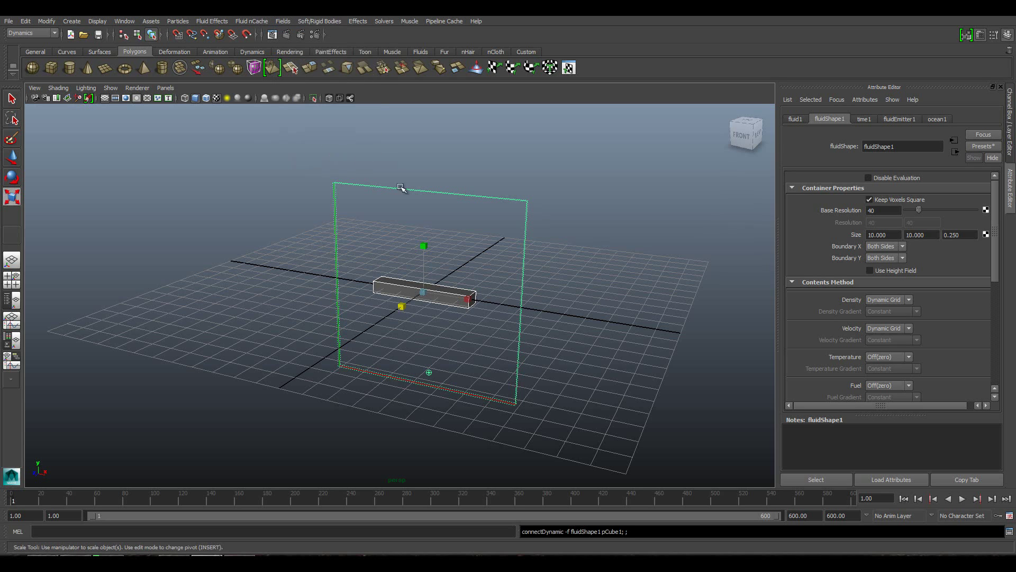
With nothing selected, play the smoke simulation and stop it.
click(664, 387)
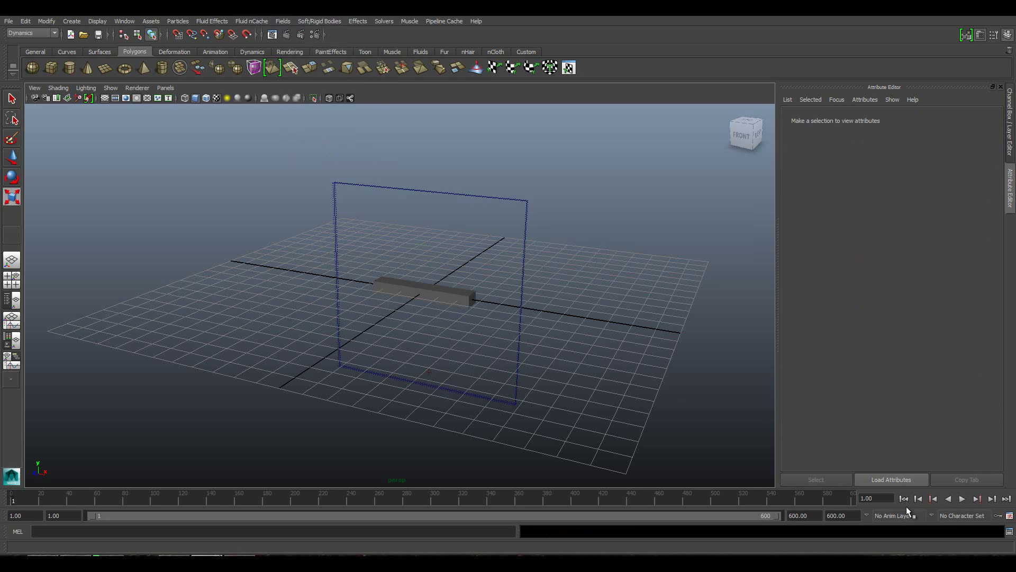
click(964, 501)
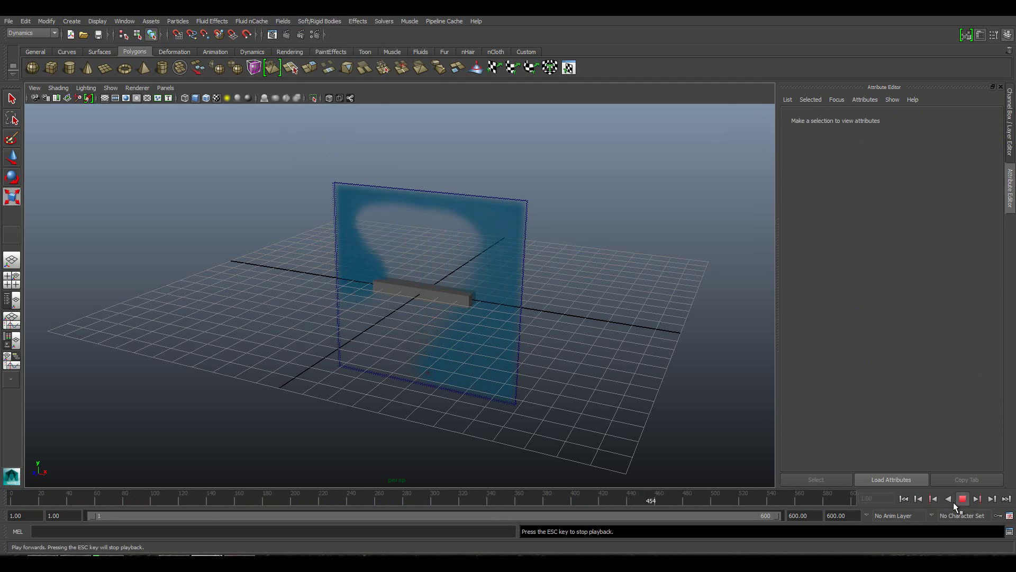
key(Escape)
Set rigidBody1's Apply Force At to centerOfMass under Performance Attributes.
click(904, 499)
click(447, 302)
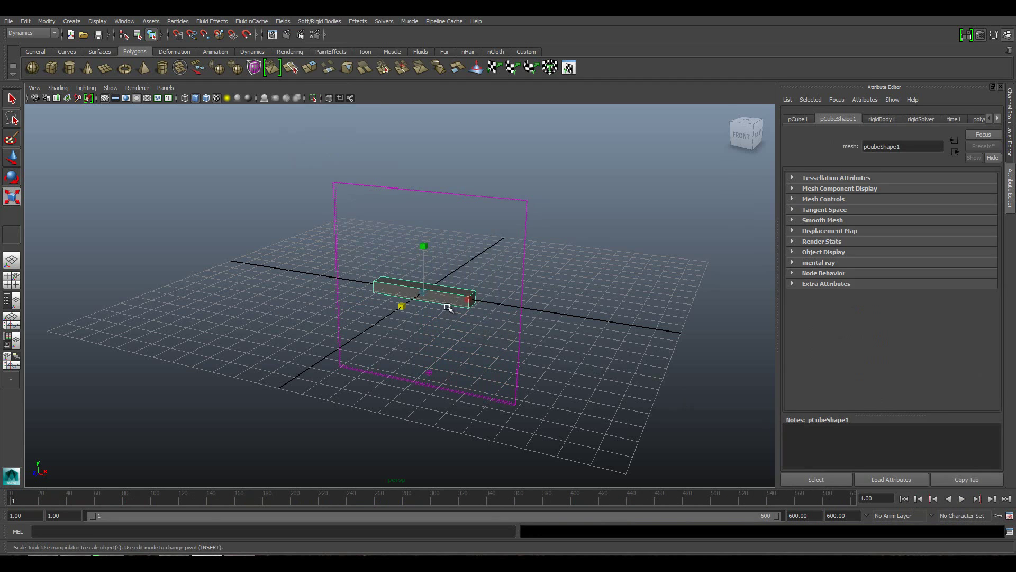
click(877, 120)
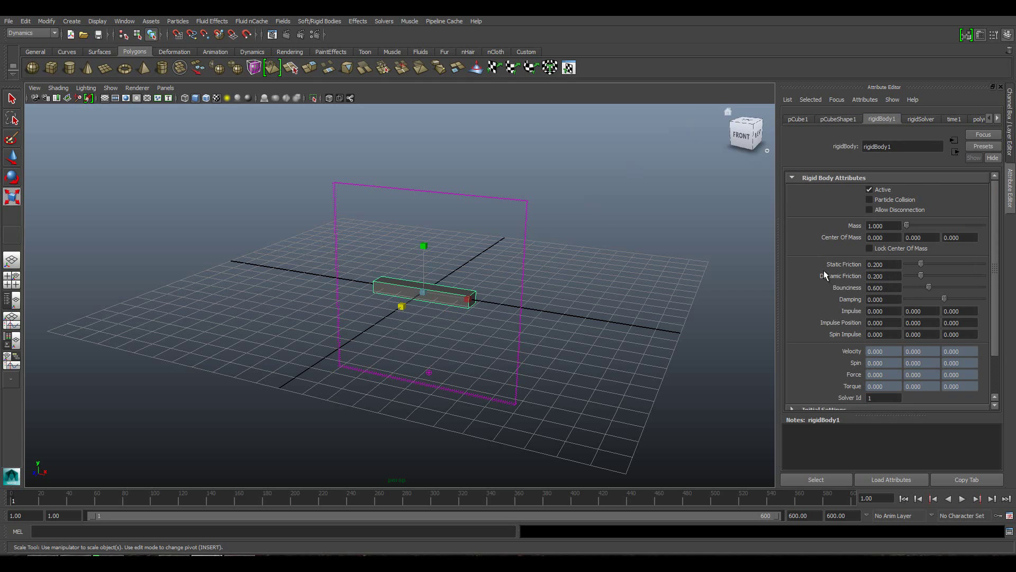
scroll(823, 270, down, 3)
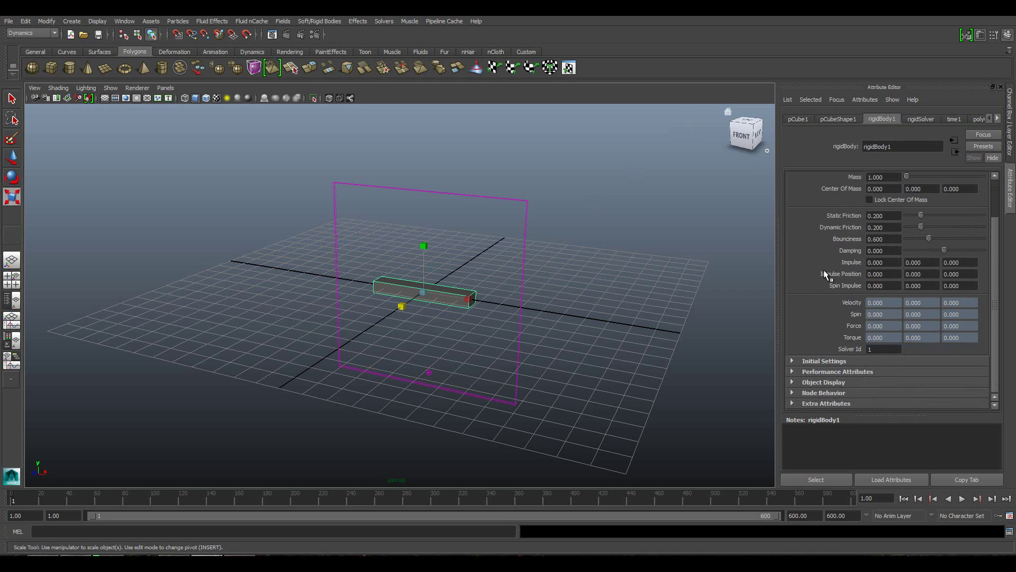
click(793, 371)
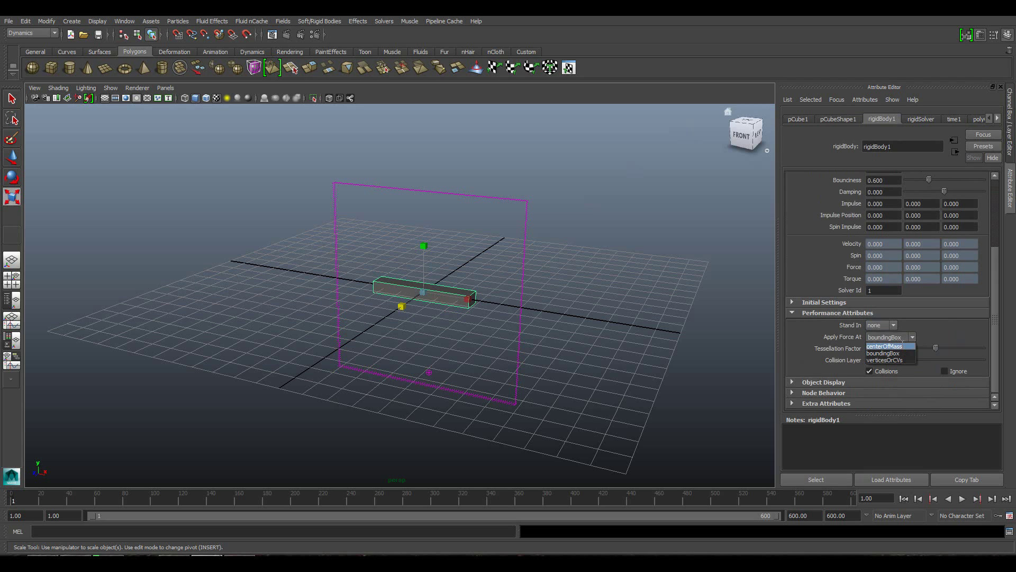
click(894, 346)
scroll(884, 335, up, 3)
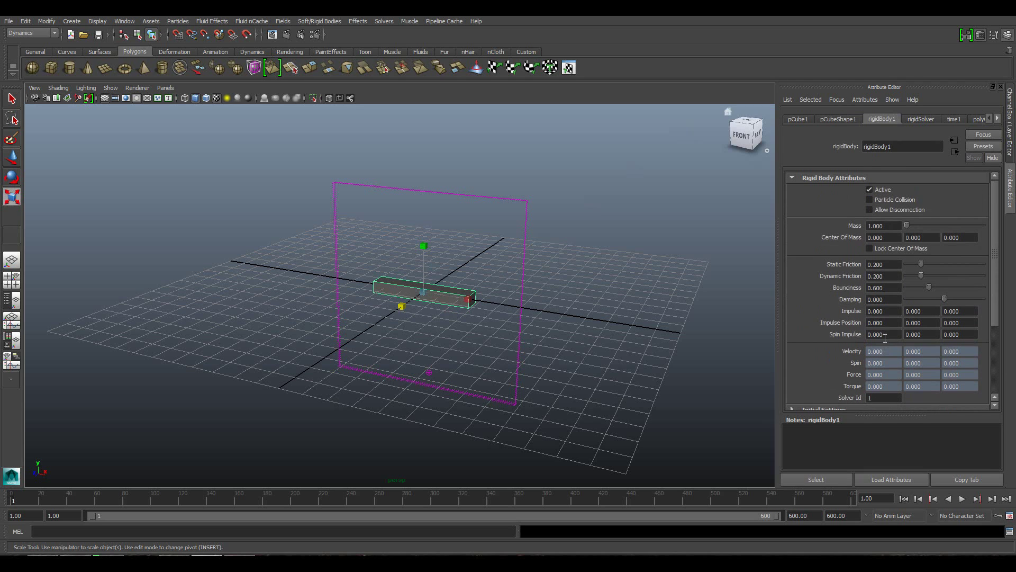
Play the simulation and stop it around frame 390.
click(962, 498)
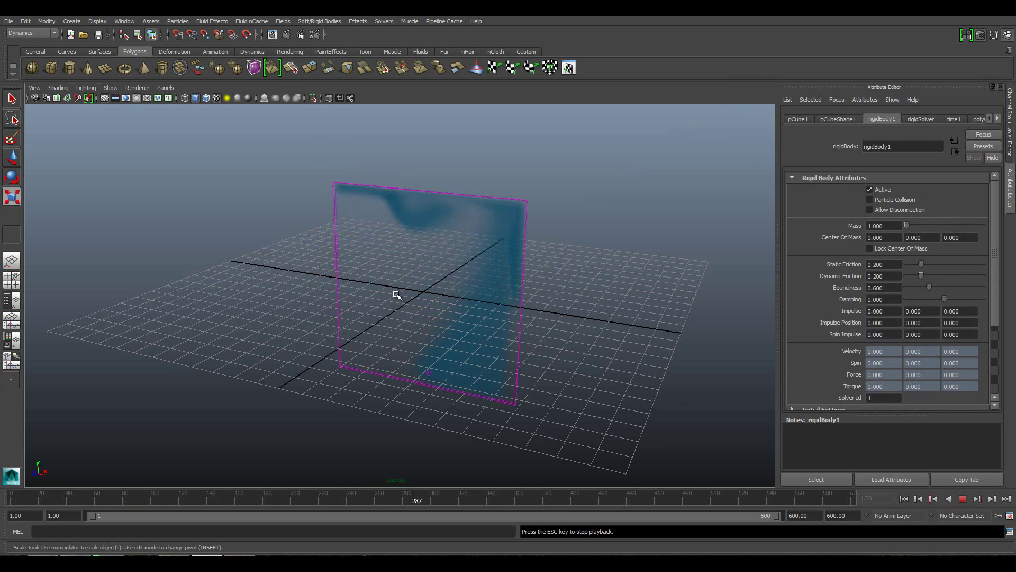
scroll(396, 297, down, 5)
scroll(396, 297, down, 3)
scroll(395, 297, down, 3)
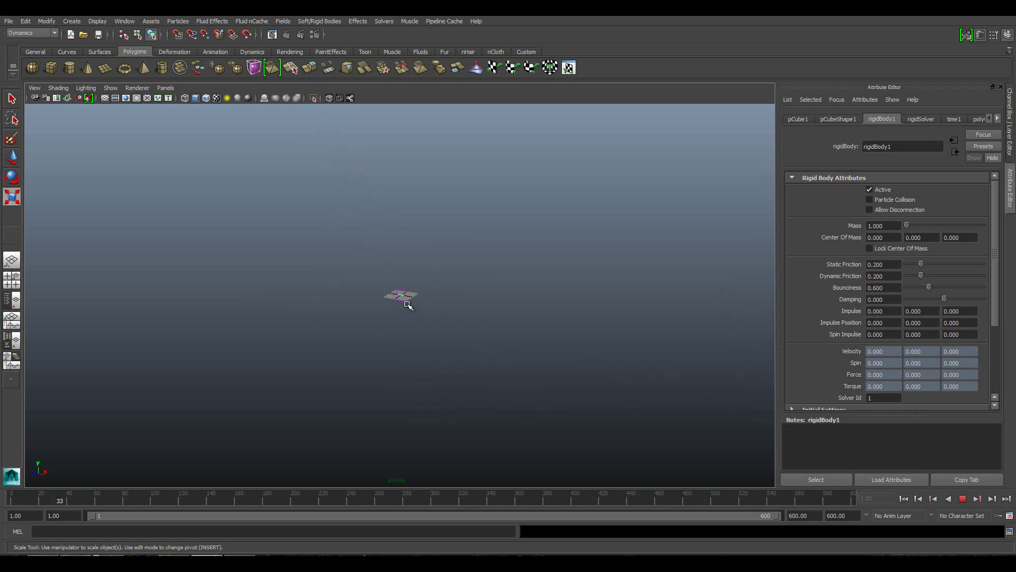
click(963, 499)
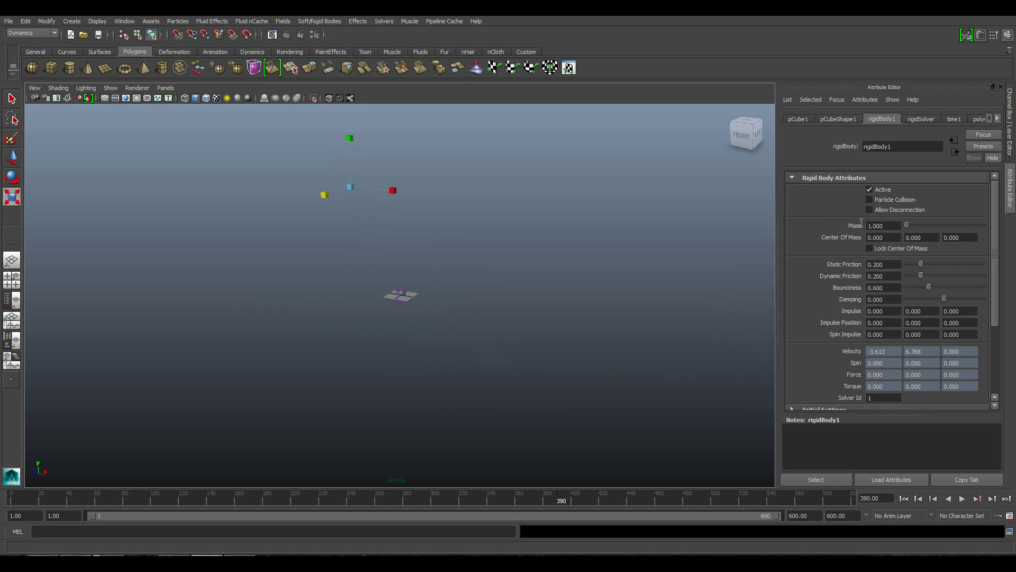
Set the box's Mass to 30, replay the simulation, and rewind to frame 1.
drag(888, 225, 846, 222)
text(30)
key(Tab)
click(904, 499)
click(961, 499)
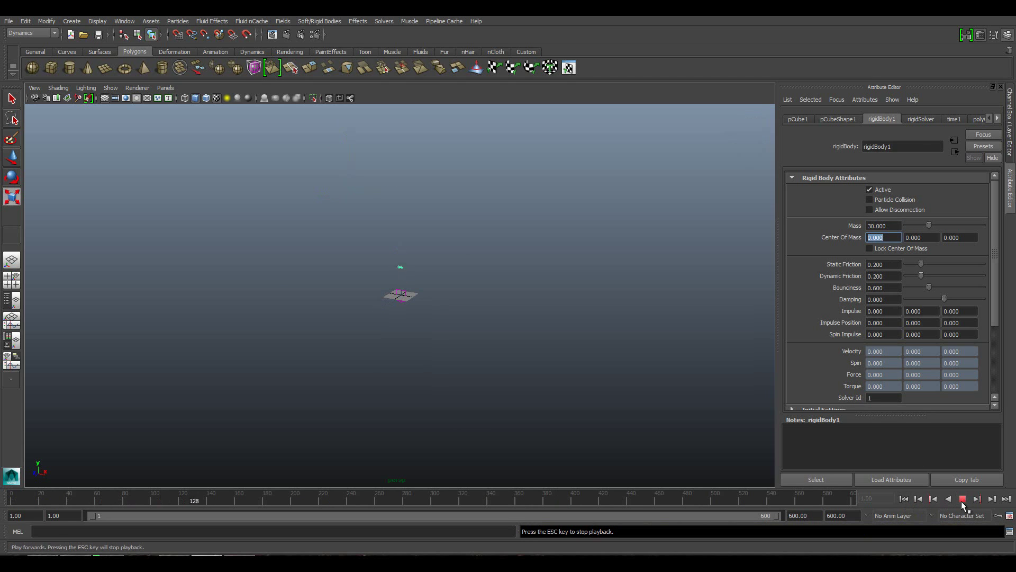
click(963, 500)
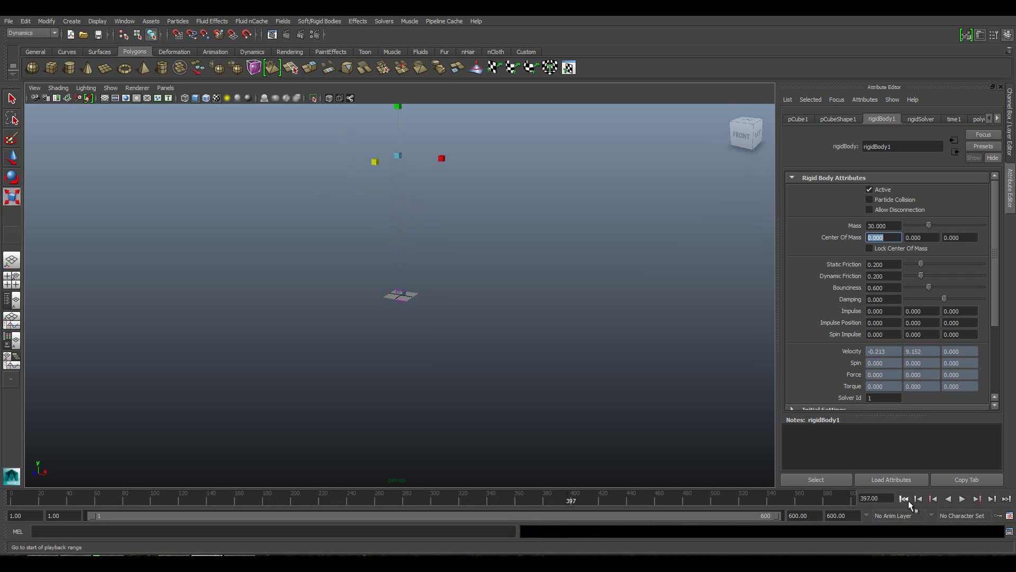
click(909, 501)
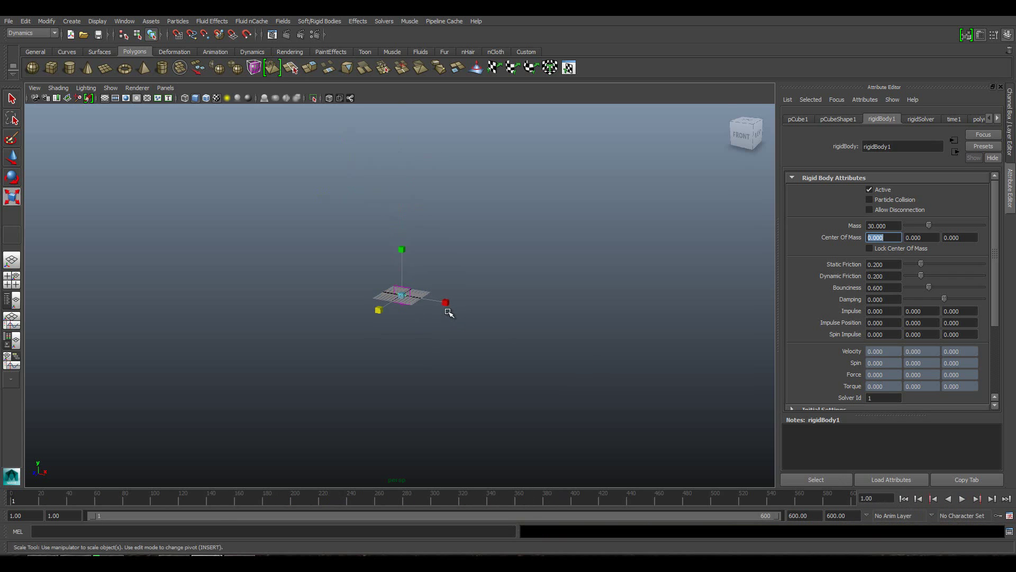
Zoom in and tumble to a low angle around the box and container.
scroll(449, 311, up, 2)
scroll(452, 312, up, 5)
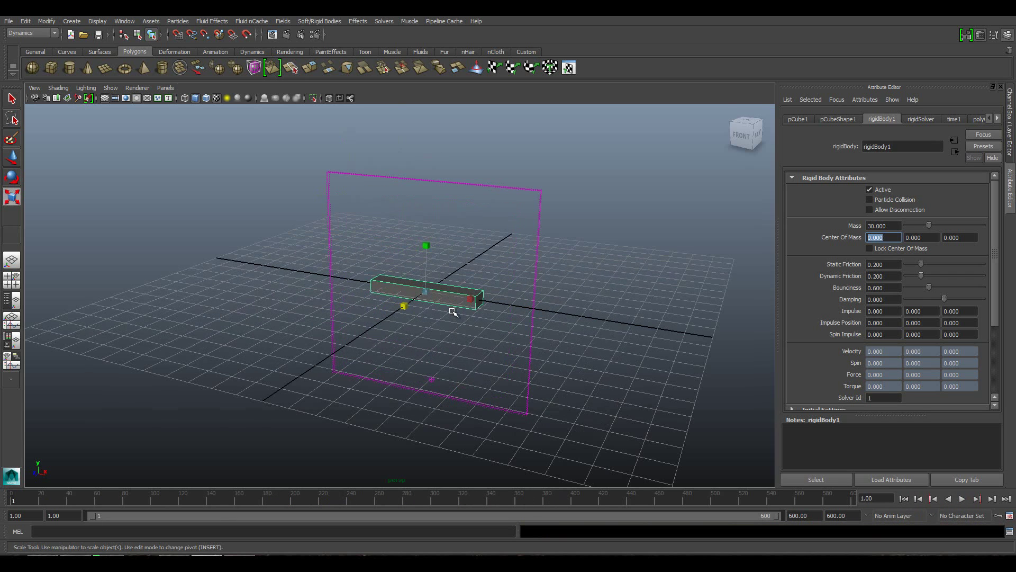
mouse_move(390, 246)
alt+mouse_down()
mouse_move(402, 237)
mouse_move(351, 231)
mouse_move(397, 243)
mouse_move(397, 256)
mouse_move(356, 245)
mouse_move(411, 229)
mouse_move(405, 244)
alt+mouse_up()
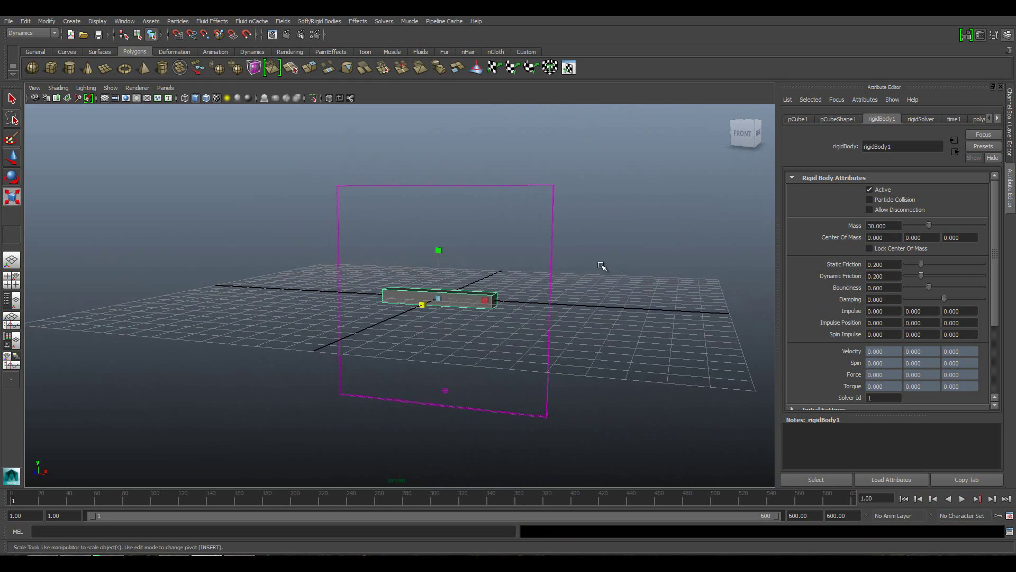
Create rigidBarrierConstraint1 on the box and drag it along X to -1.358.
click(324, 22)
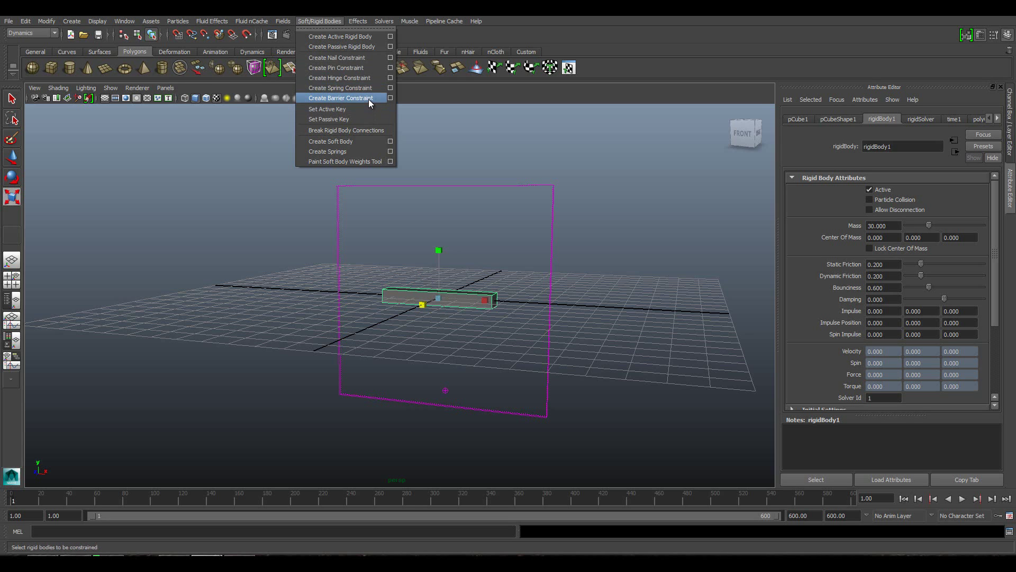
click(370, 100)
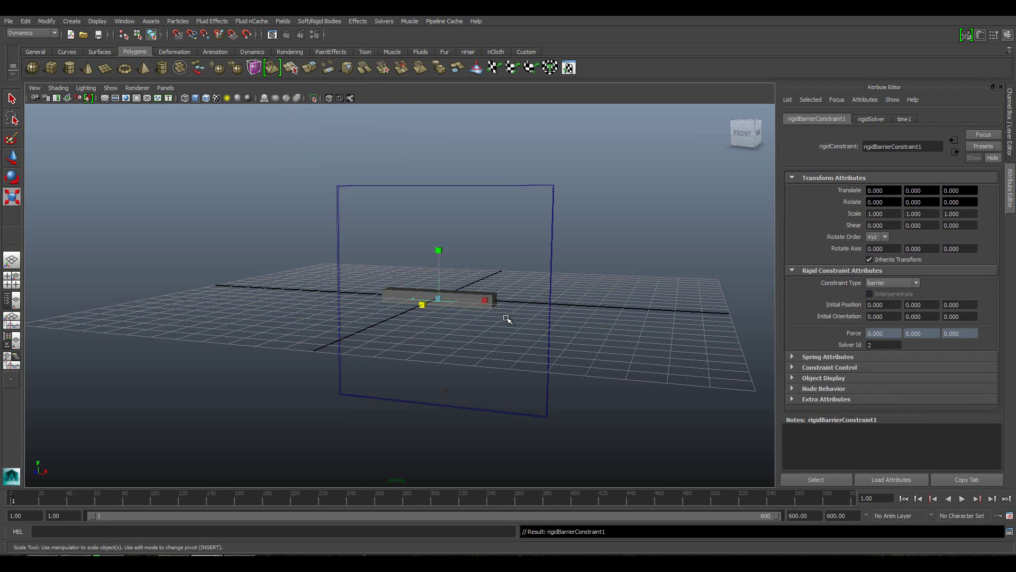
key(w)
scroll(503, 314, up, 2)
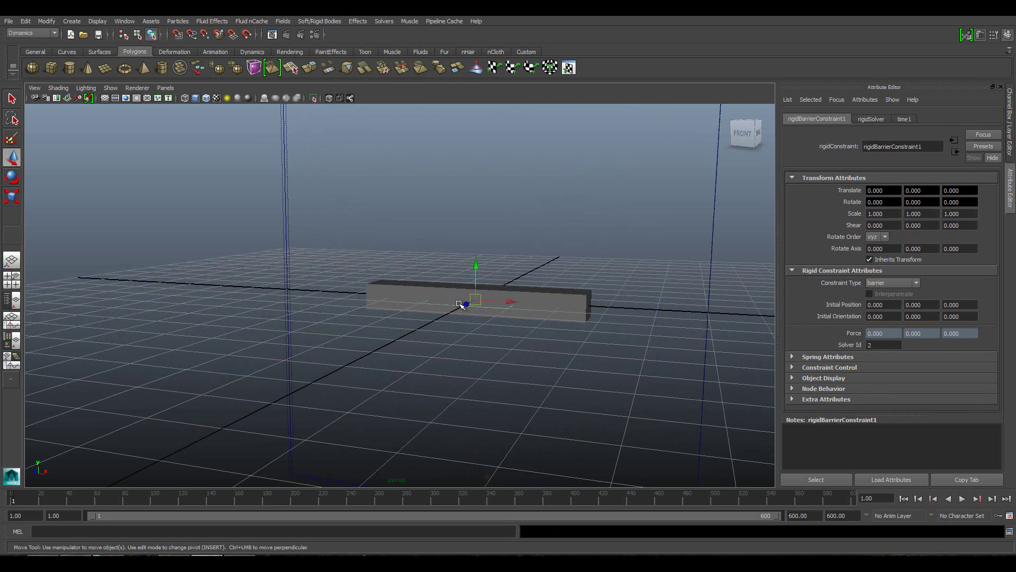
scroll(503, 314, up, 2)
scroll(503, 314, up, 2)
drag(502, 314, 445, 309)
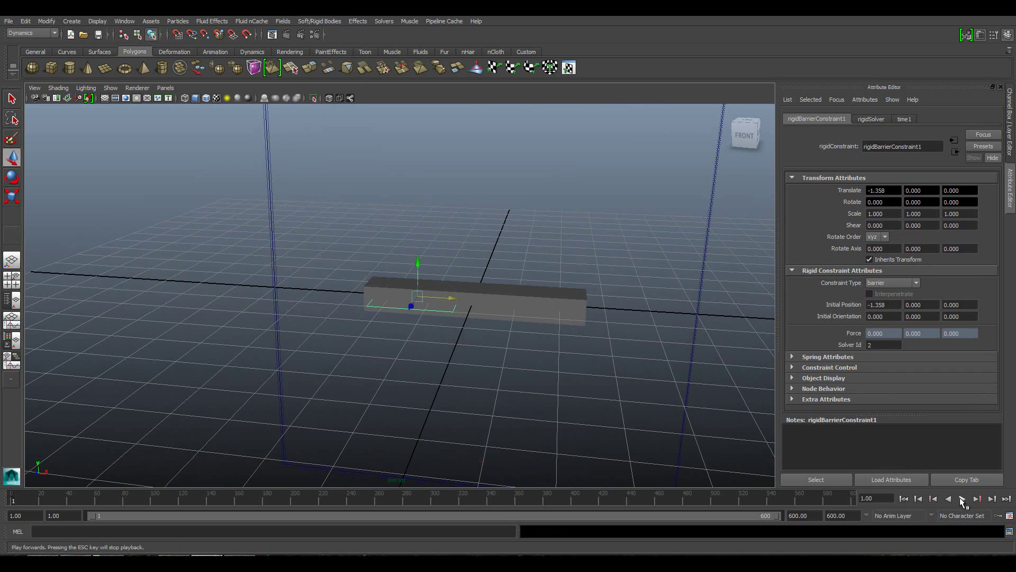
Play the simulation with the barrier constraint, follow the falling box, and stop near frame 332.
click(962, 498)
scroll(574, 329, down, 3)
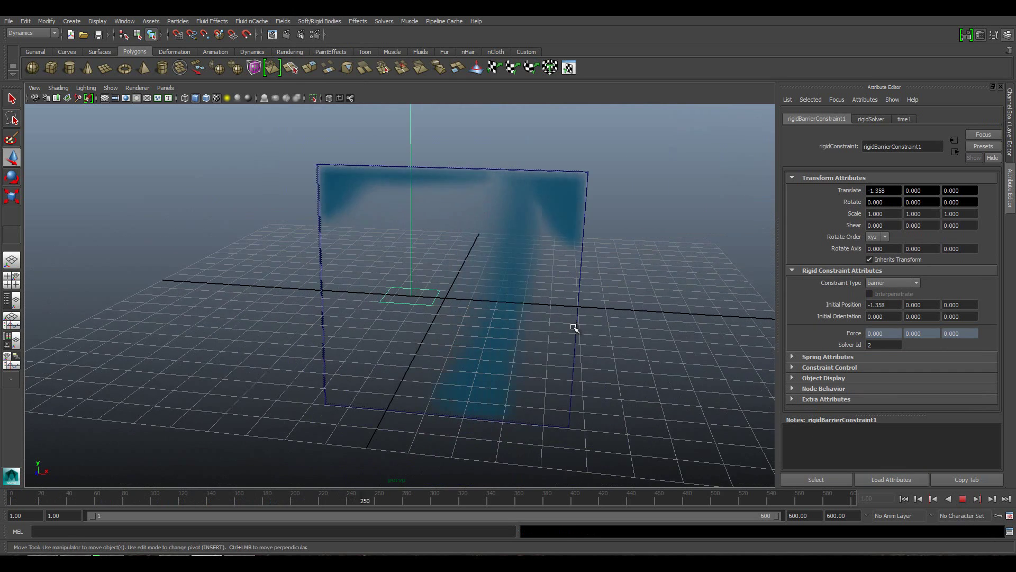
scroll(574, 328, down, 3)
scroll(530, 321, down, 2)
scroll(530, 320, down, 3)
scroll(518, 309, down, 3)
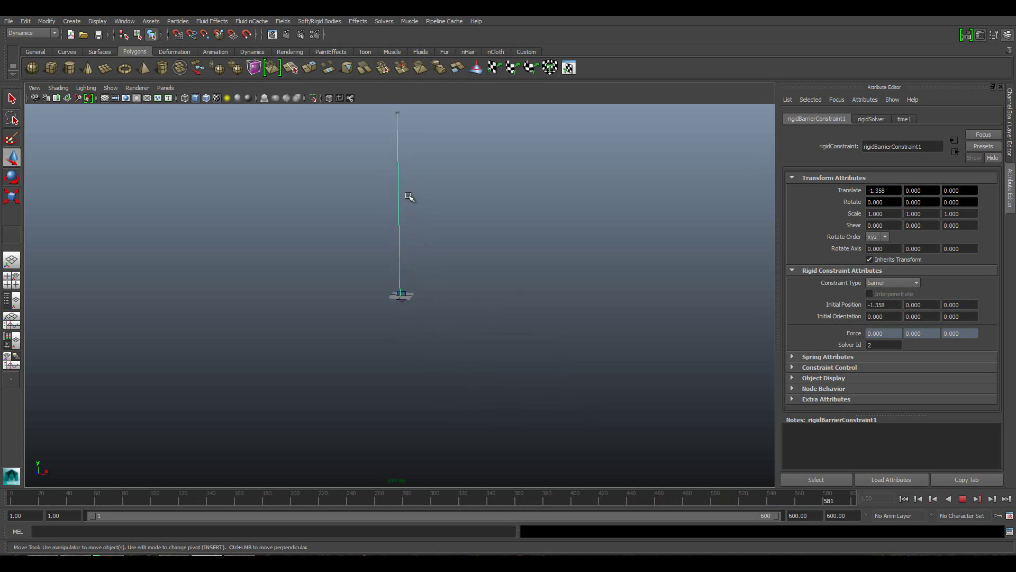
mouse_move(424, 224)
alt+middle_down()
mouse_move(430, 334)
mouse_move(456, 257)
alt+middle_up()
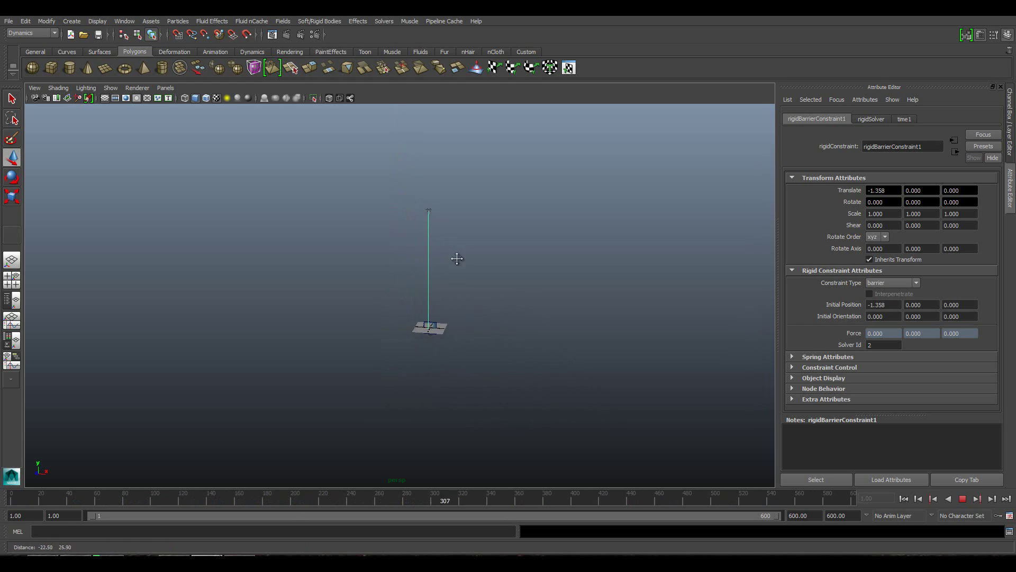
scroll(443, 360, up, 2)
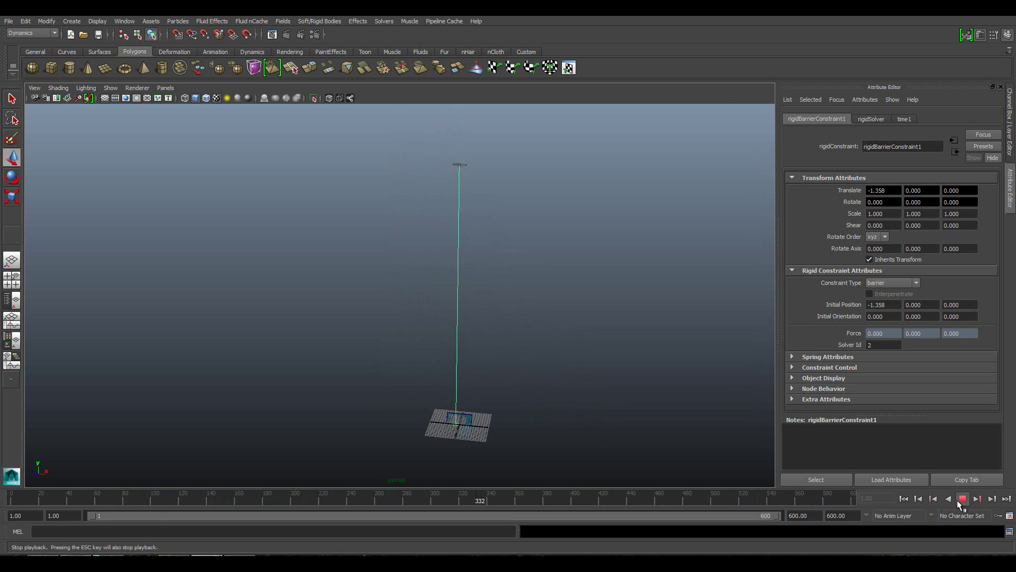
click(970, 497)
Recentre and frame the view on the constraint, then press Alt+V.
alt+right_drag(572, 408, 576, 260)
alt+middle_drag(577, 260, 570, 252)
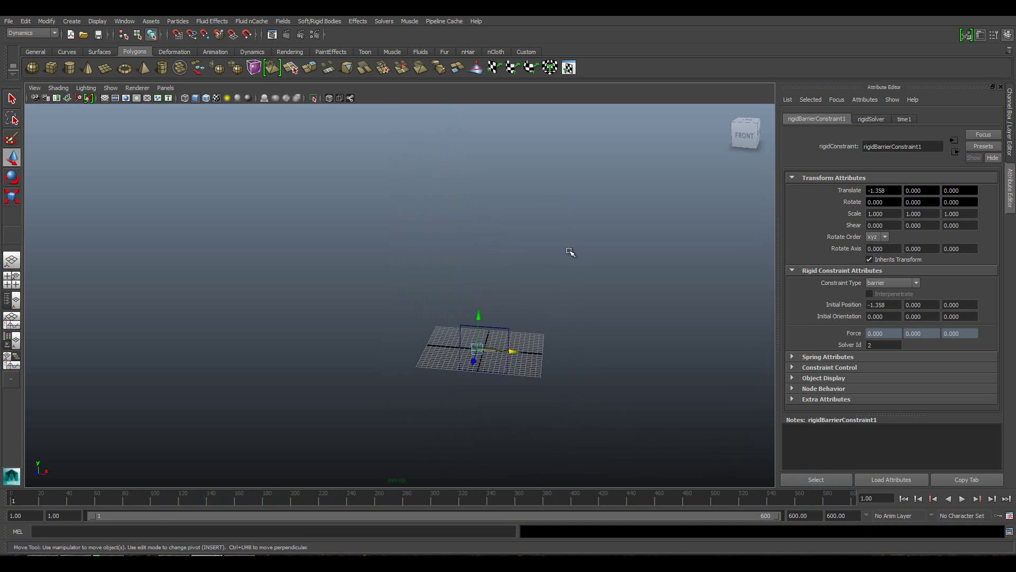
key(f)
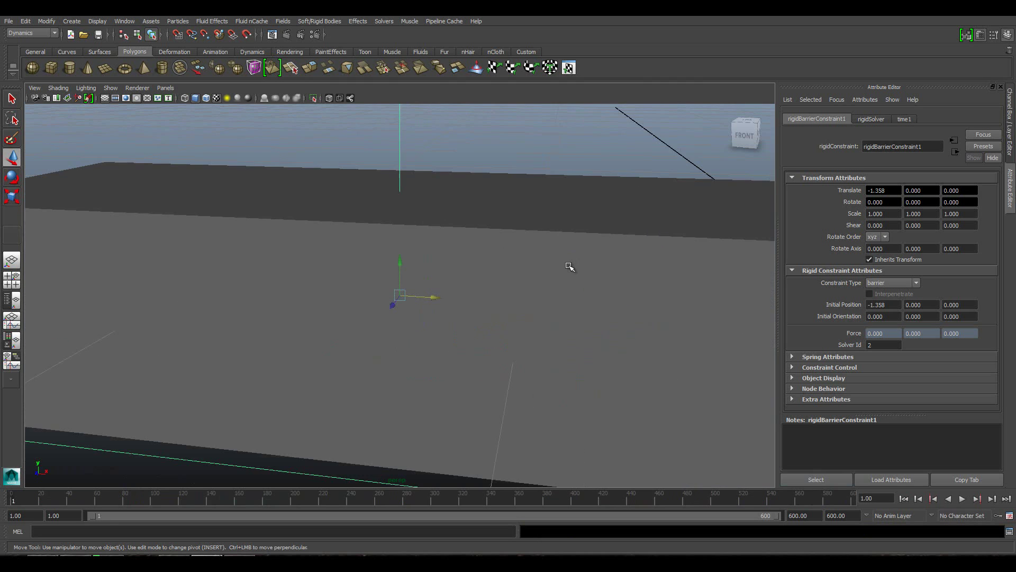
scroll(570, 266, down, 3)
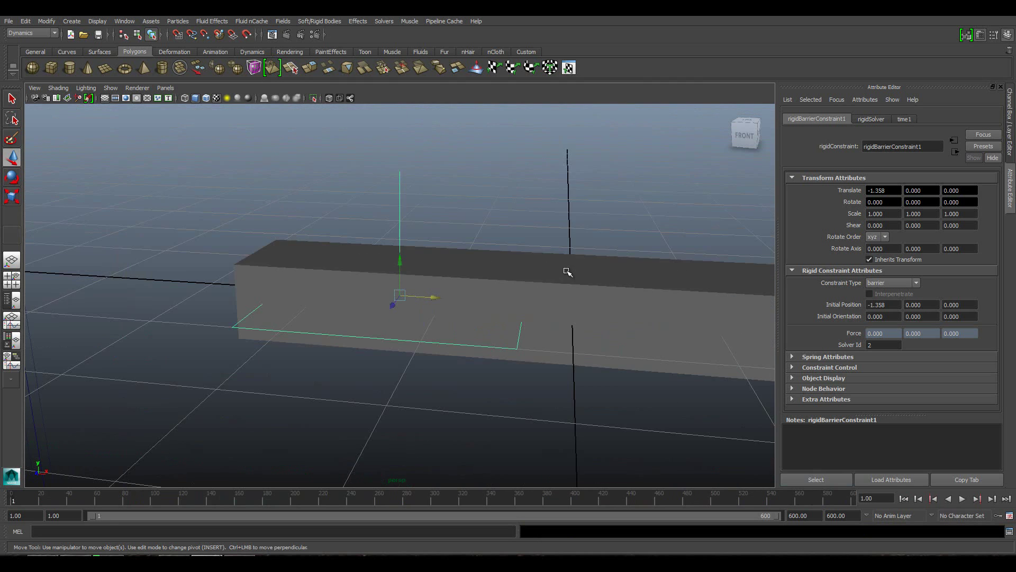
scroll(570, 266, down, 2)
scroll(567, 268, down, 2)
key(alt+v)
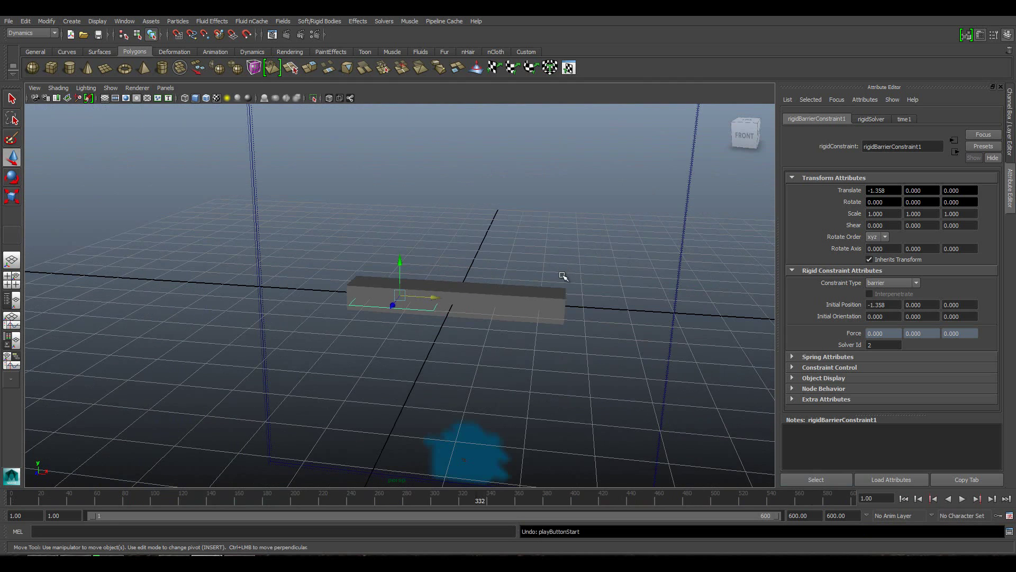
Undo the barrier constraint, reselect the box, and add a spring constraint shifted left along X.
key(ctrl+z)
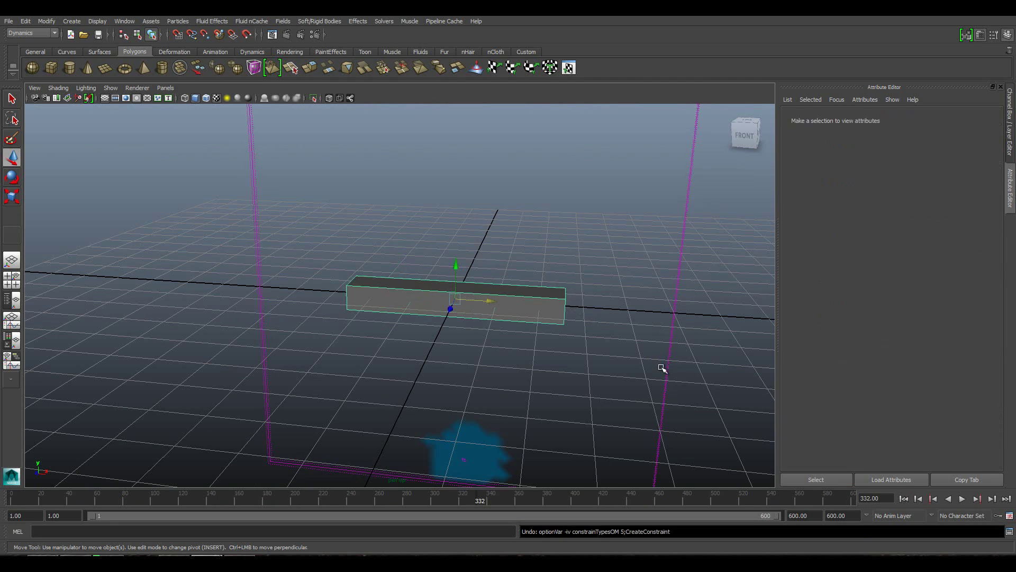
click(412, 275)
click(406, 312)
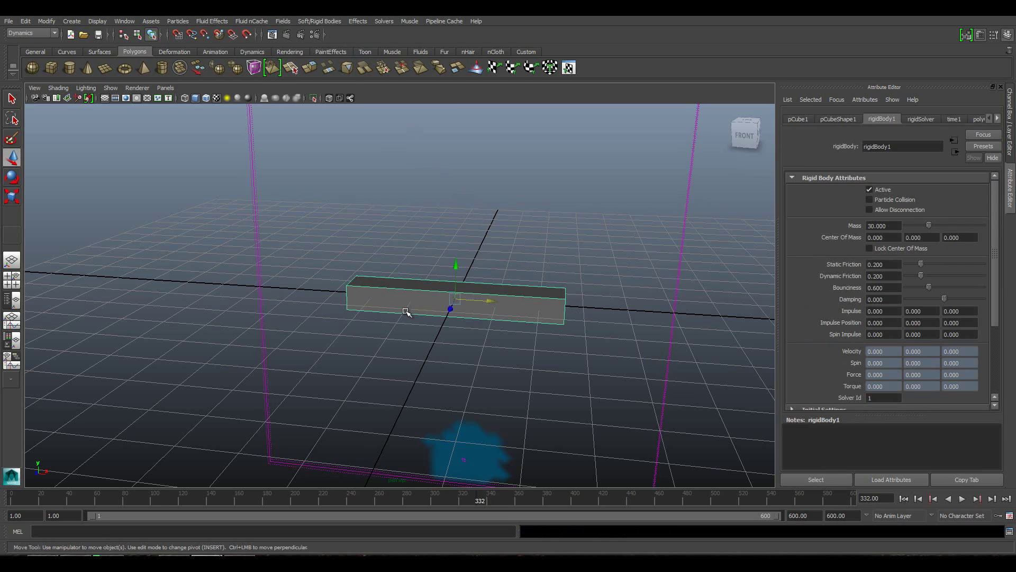
click(320, 21)
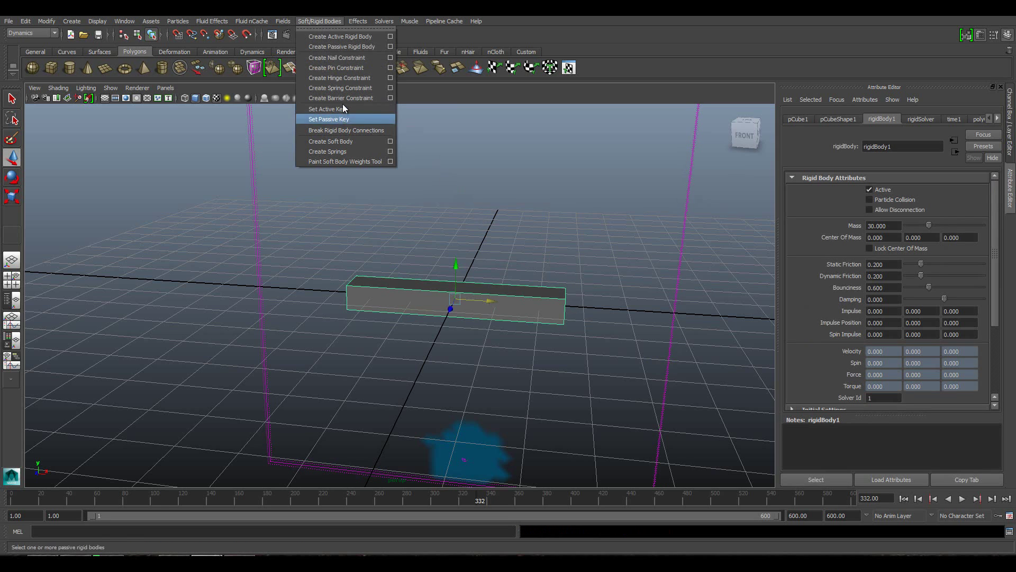
click(349, 88)
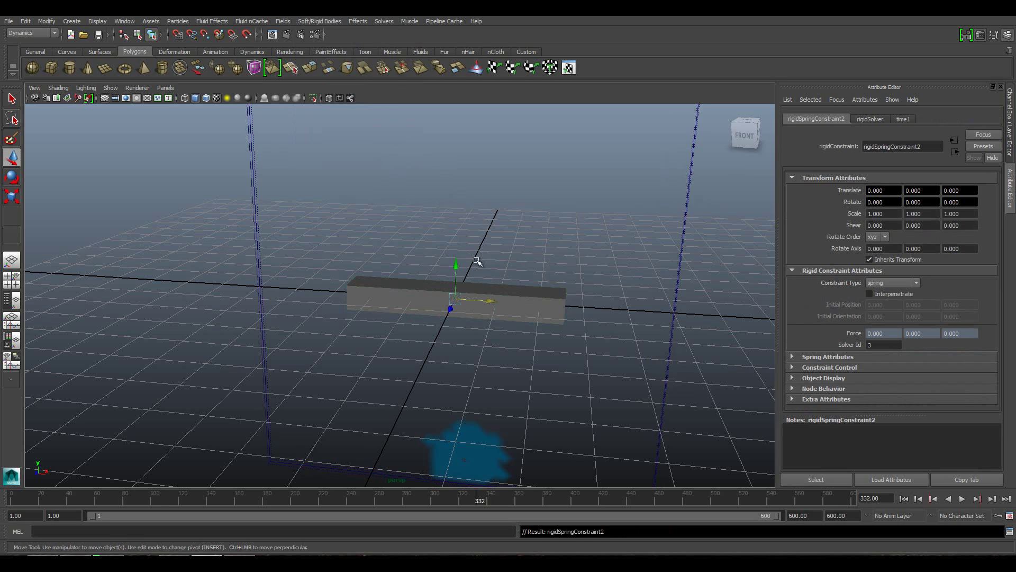
drag(488, 302, 445, 302)
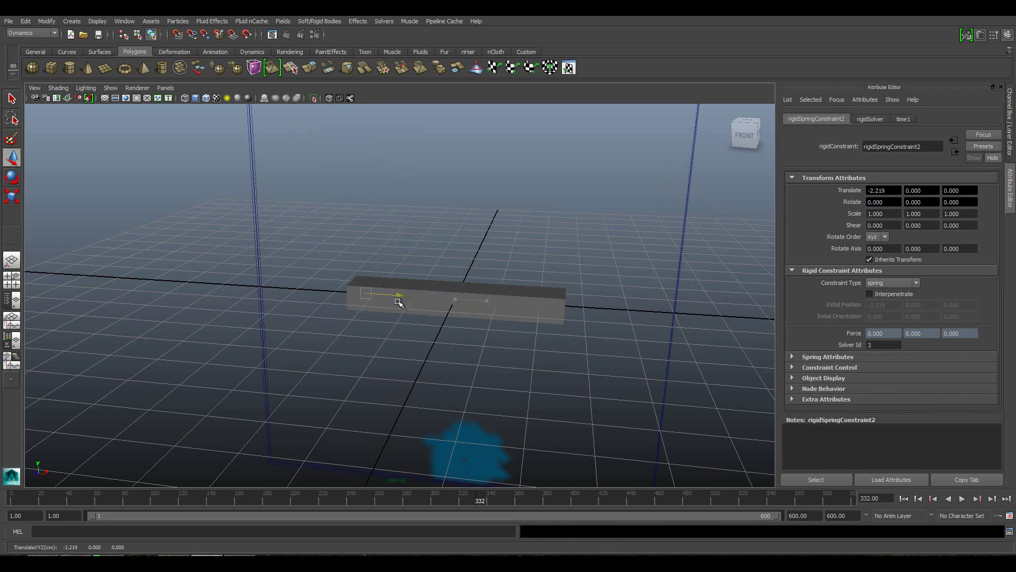
Replay the fluid simulation from frame 1 with the spring constraint, then stop it.
scroll(397, 297, down, 3)
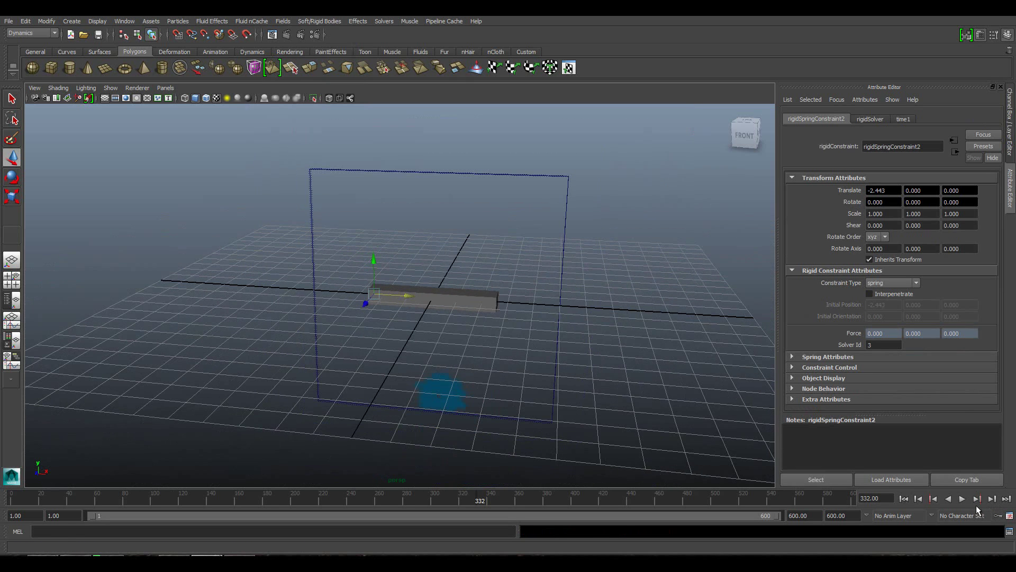
click(904, 498)
click(961, 499)
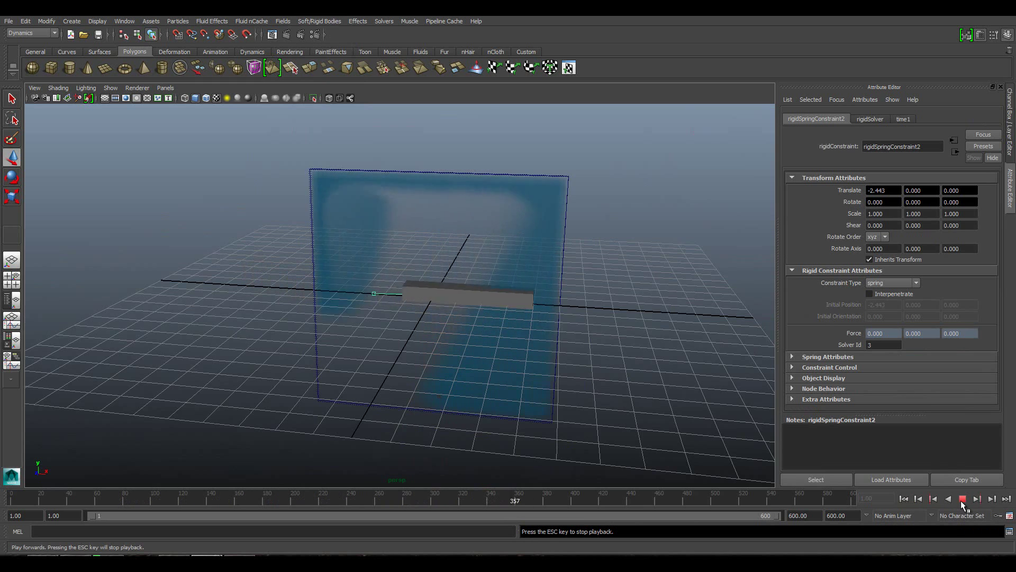
scroll(453, 365, down, 2)
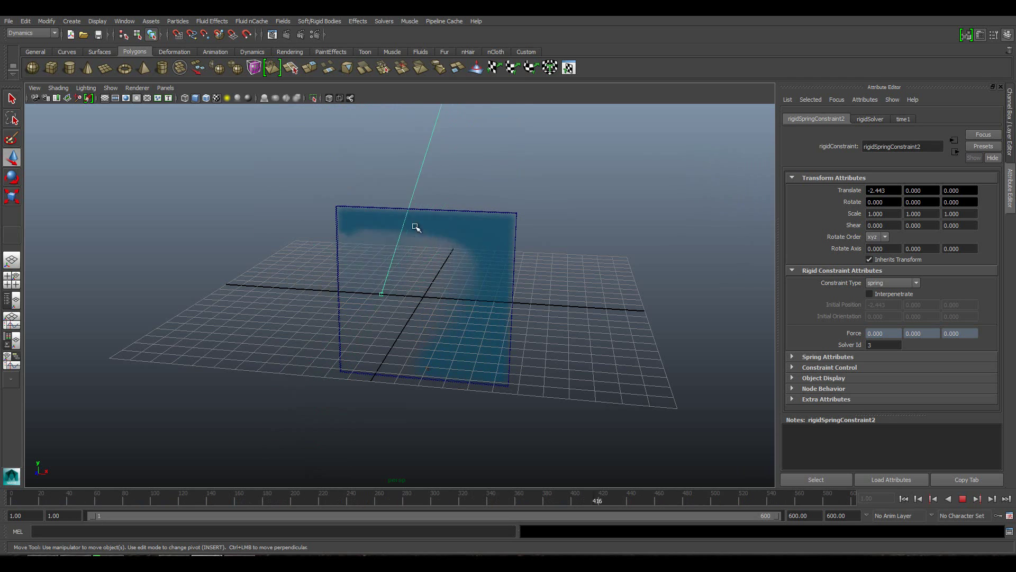
scroll(398, 223, down, 3)
scroll(397, 223, down, 2)
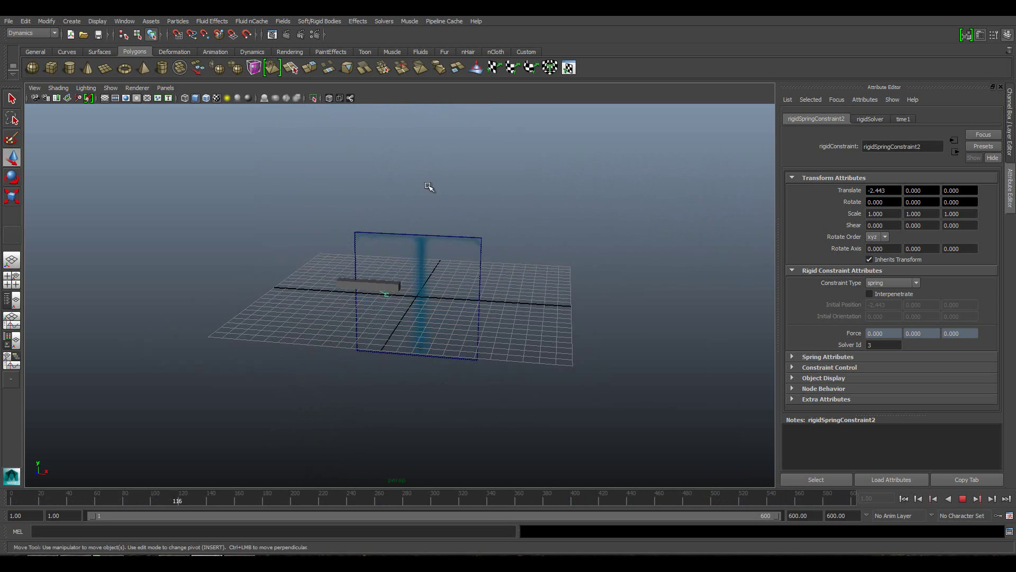
click(963, 499)
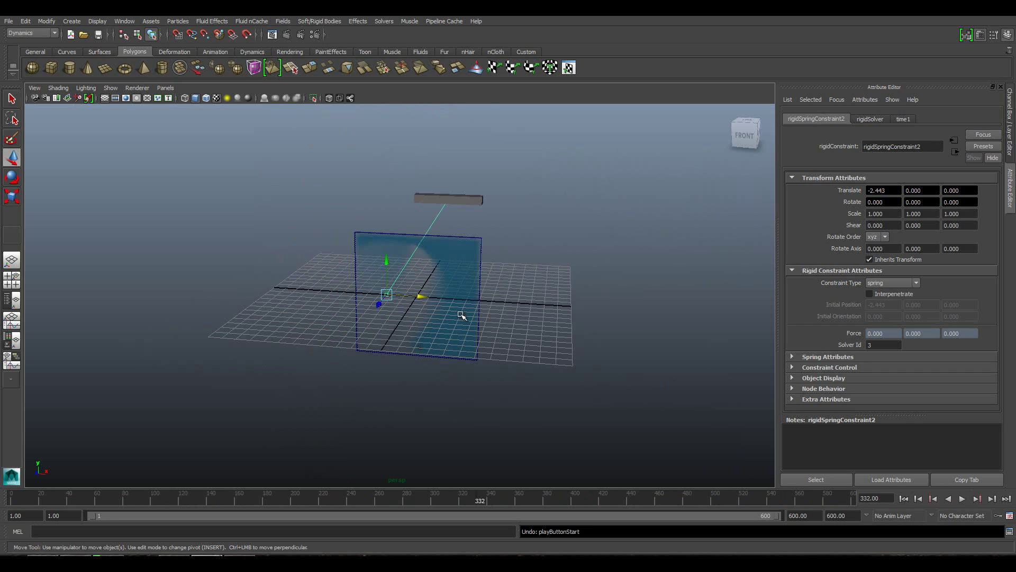
Undo the last change and return the timeline to frame 1.
key(ctrl+z)
key(ctrl+z)
click(903, 498)
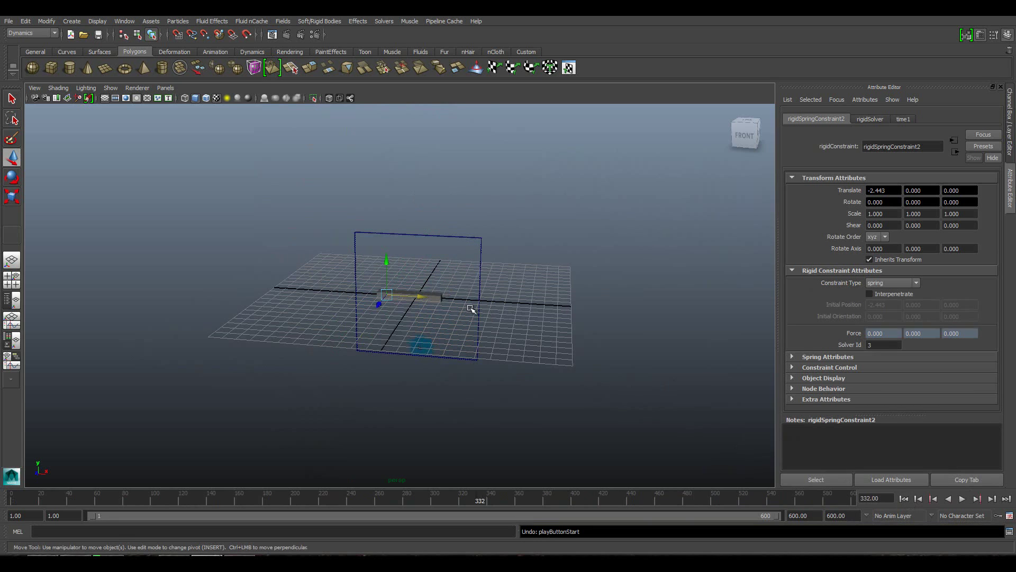
scroll(471, 310, up, 2)
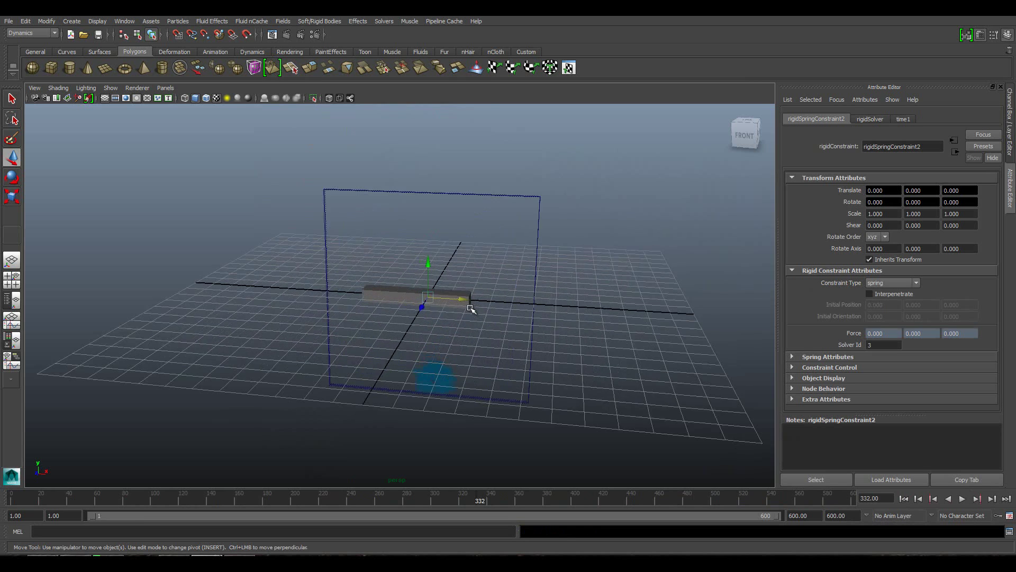
scroll(471, 312, up, 2)
Undo the spring constraint and add a hinge constraint shifted toward the box's left end.
key(ctrl+z)
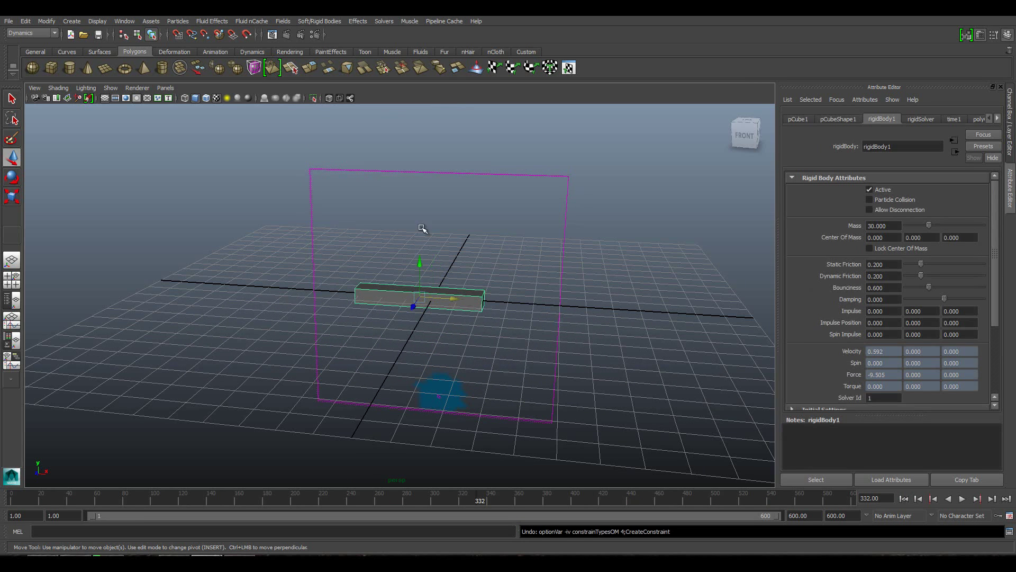
click(311, 22)
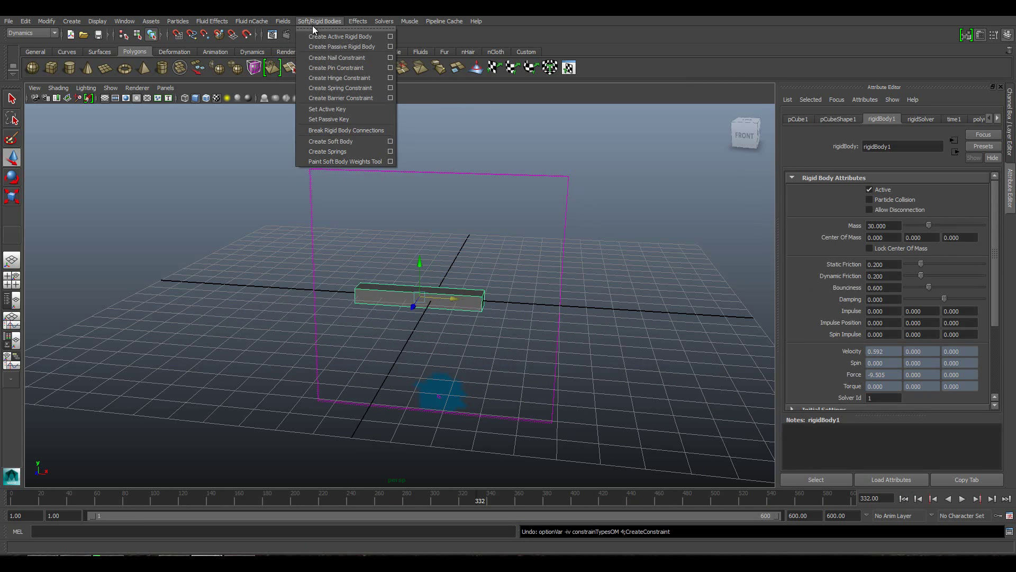
click(359, 81)
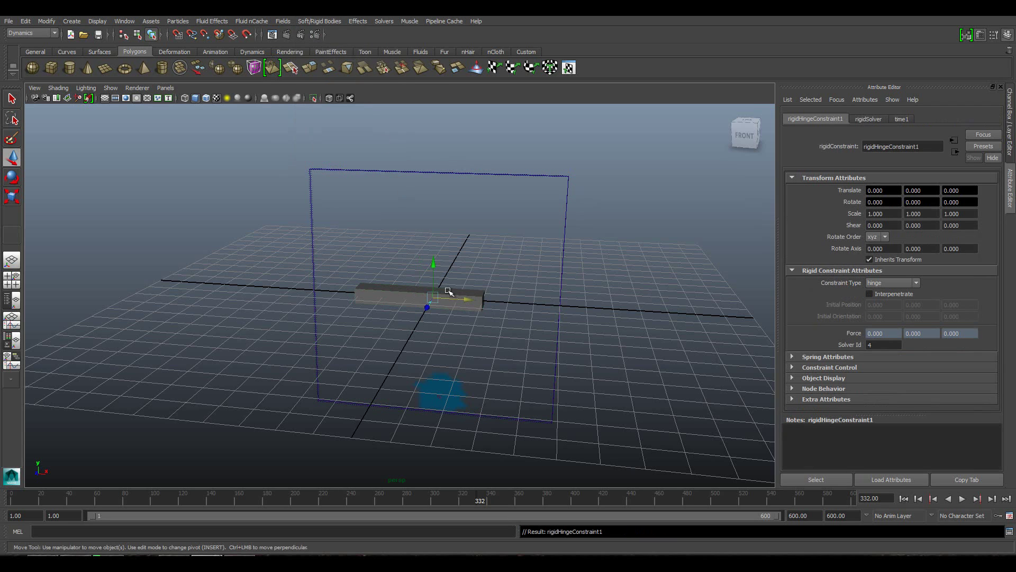
drag(466, 301, 458, 300)
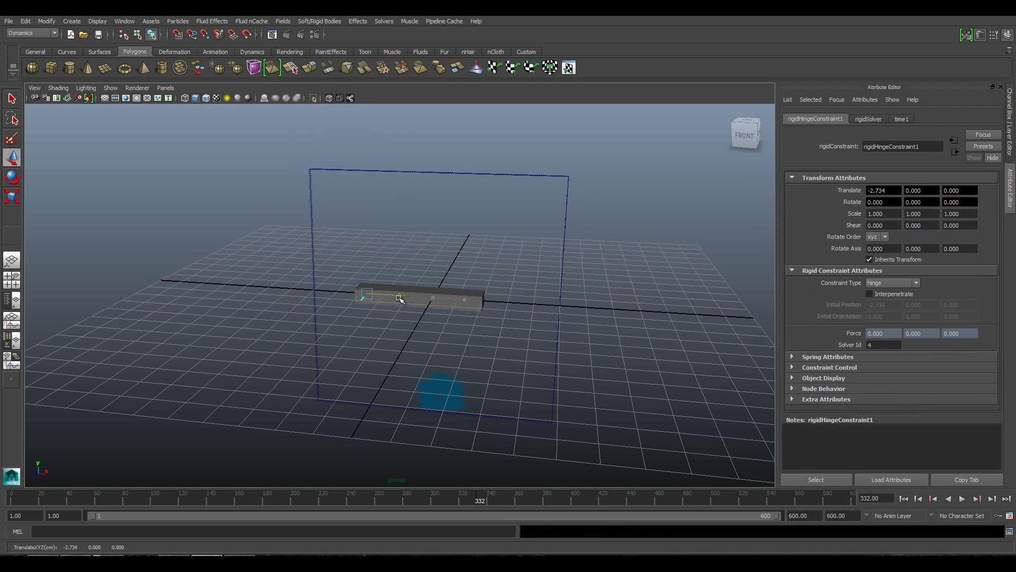
Play the simulation to test the hinge, rewind, and undo the hinge constraint.
click(962, 499)
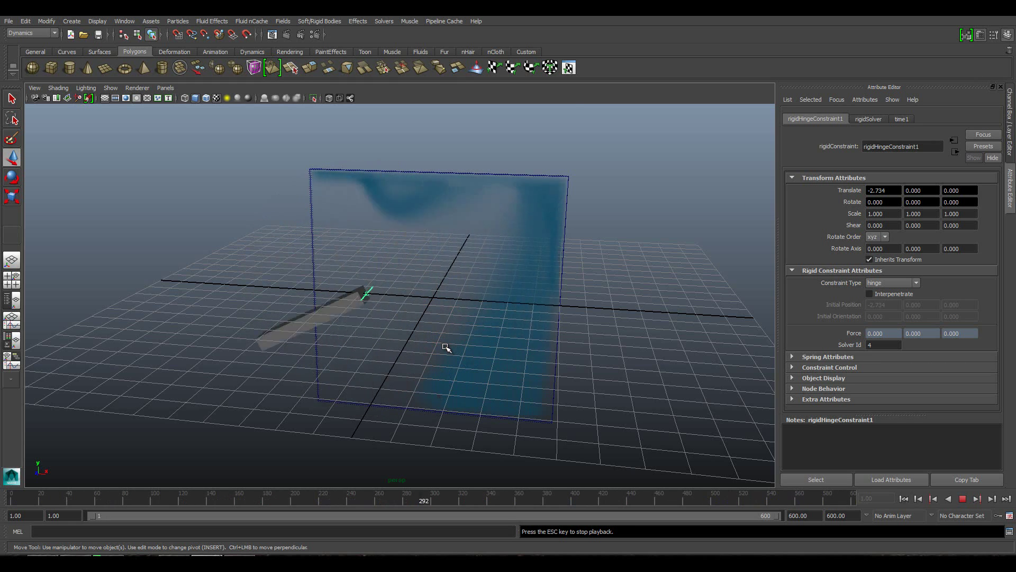
click(959, 501)
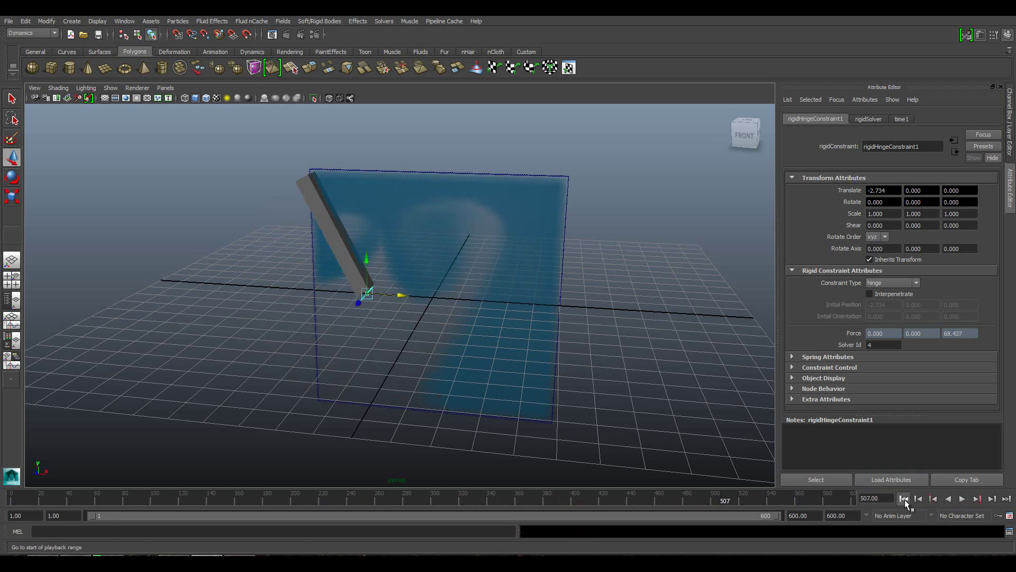
click(904, 500)
key(ctrl+z)
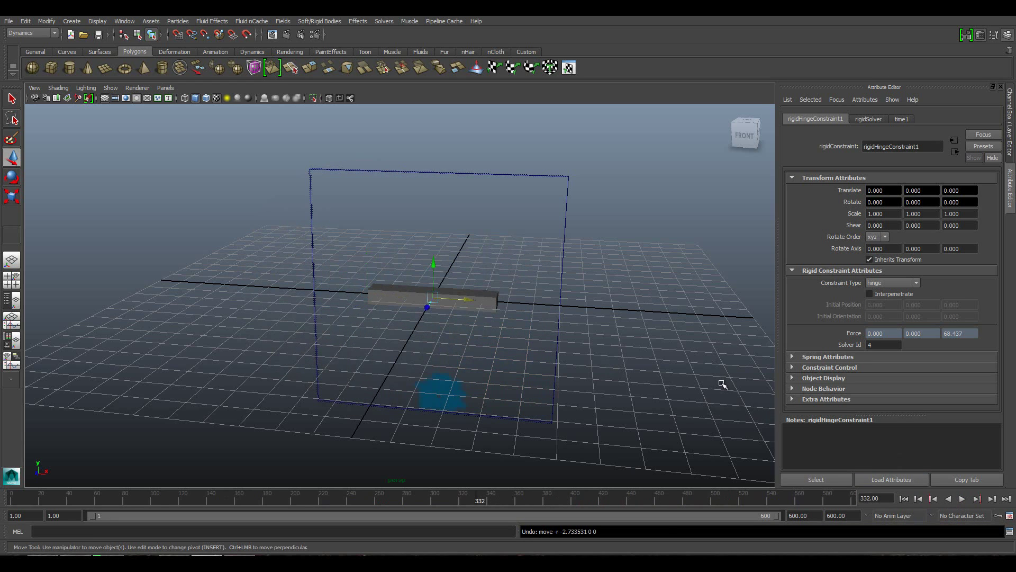
key(ctrl+z)
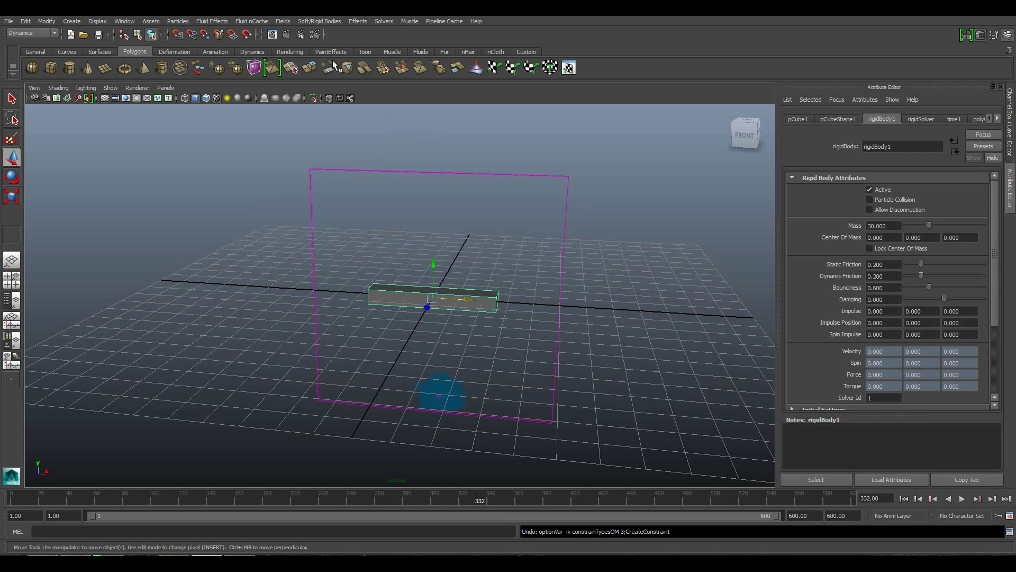
Try a pin constraint on the lone box twice, which Maya rejects.
click(329, 20)
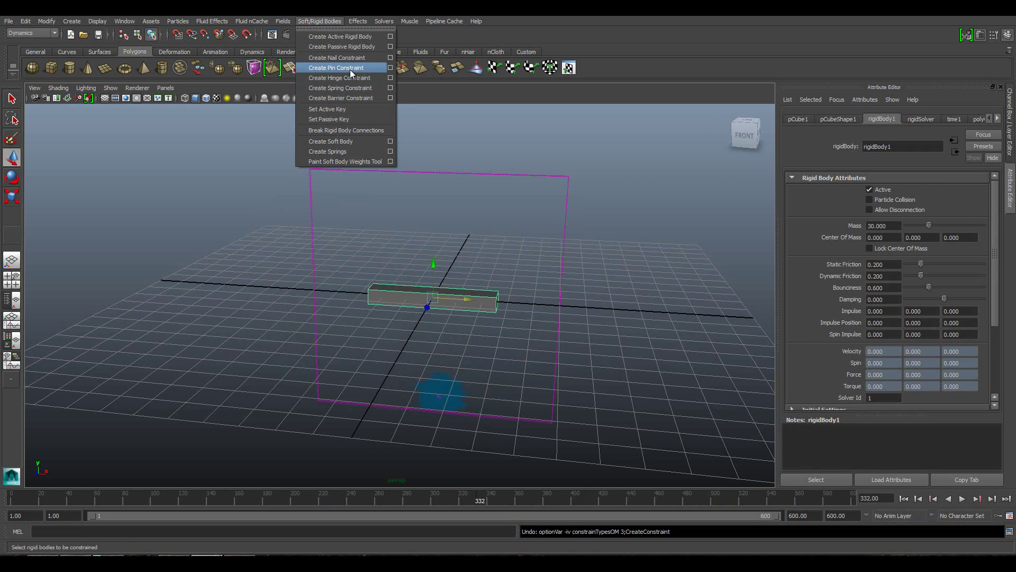
click(350, 68)
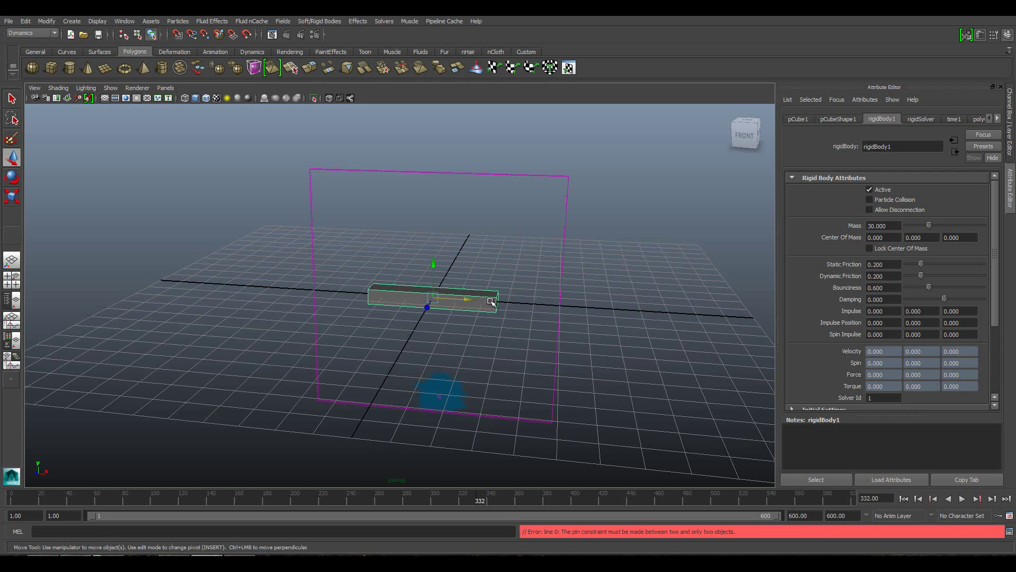
key(ctrl+z)
click(487, 302)
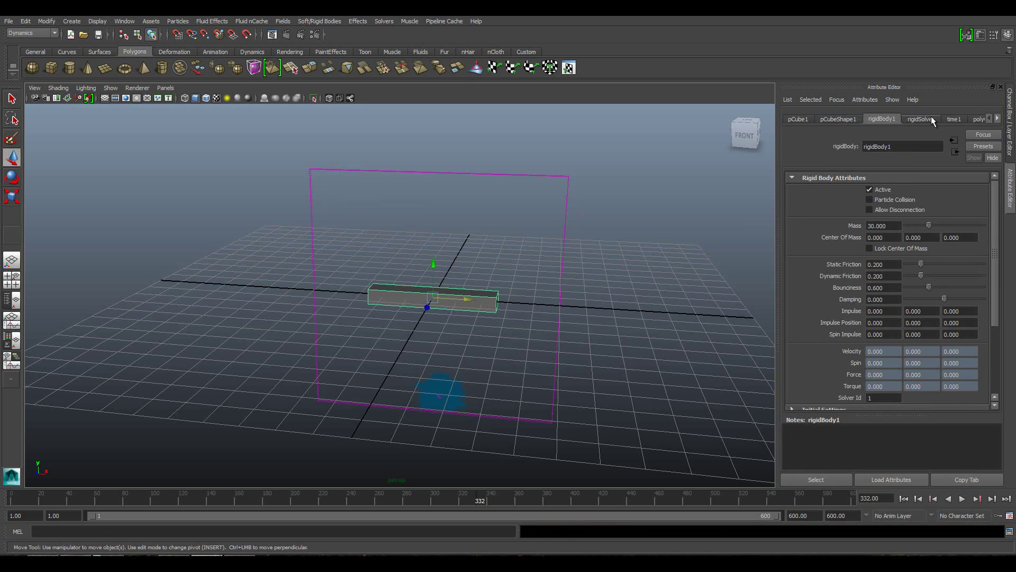
click(306, 21)
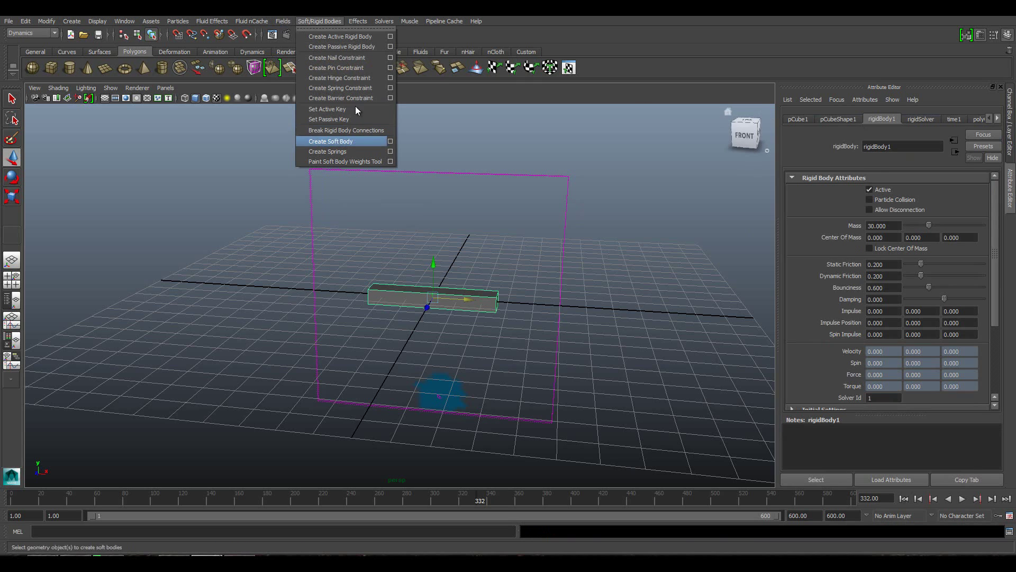
click(363, 69)
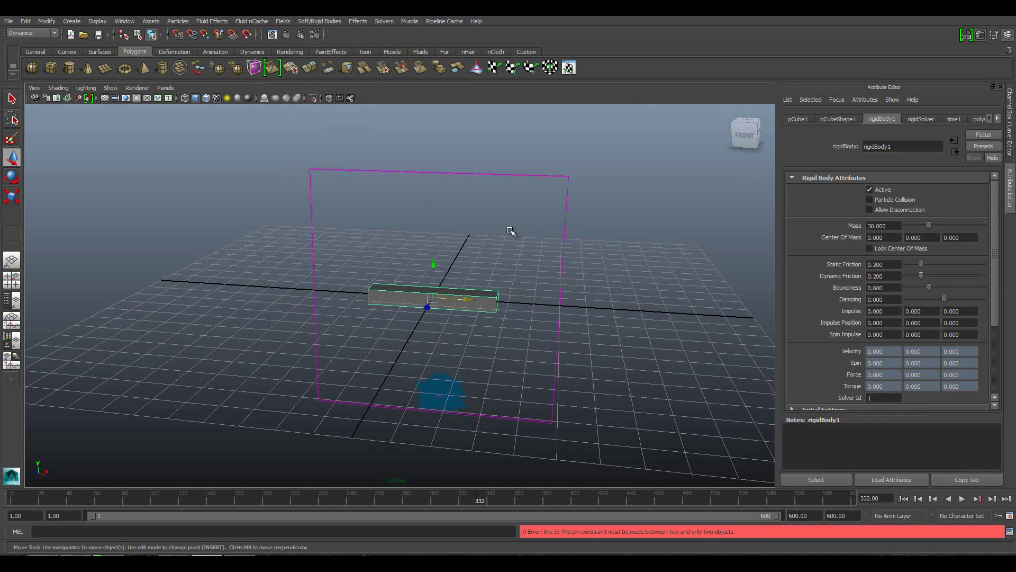
click(509, 232)
key(ctrl+z)
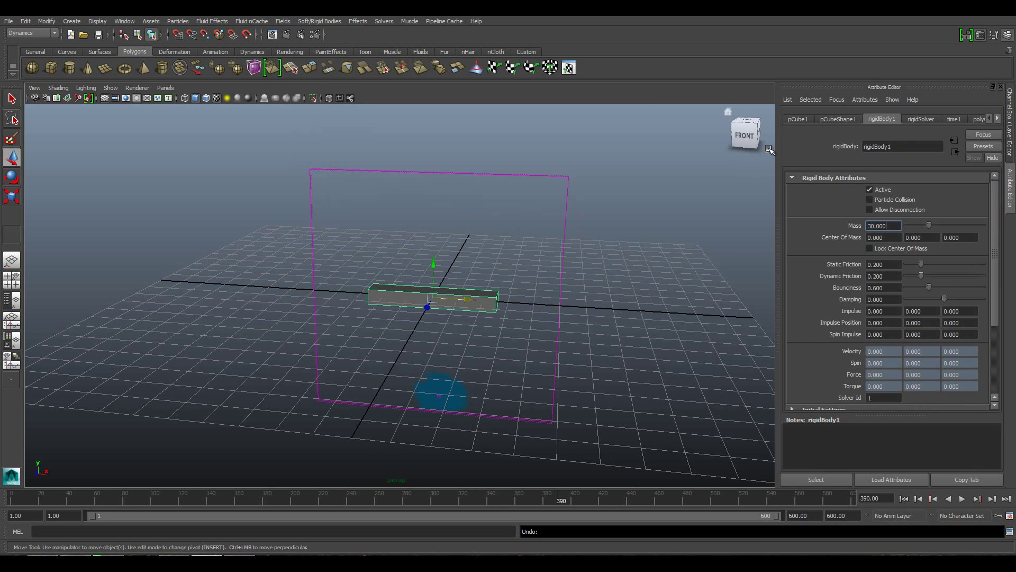
Deselect everything, replay the fluid simulation from the start, and return to frame 1.
scroll(852, 254, down, 5)
scroll(855, 291, down, 1)
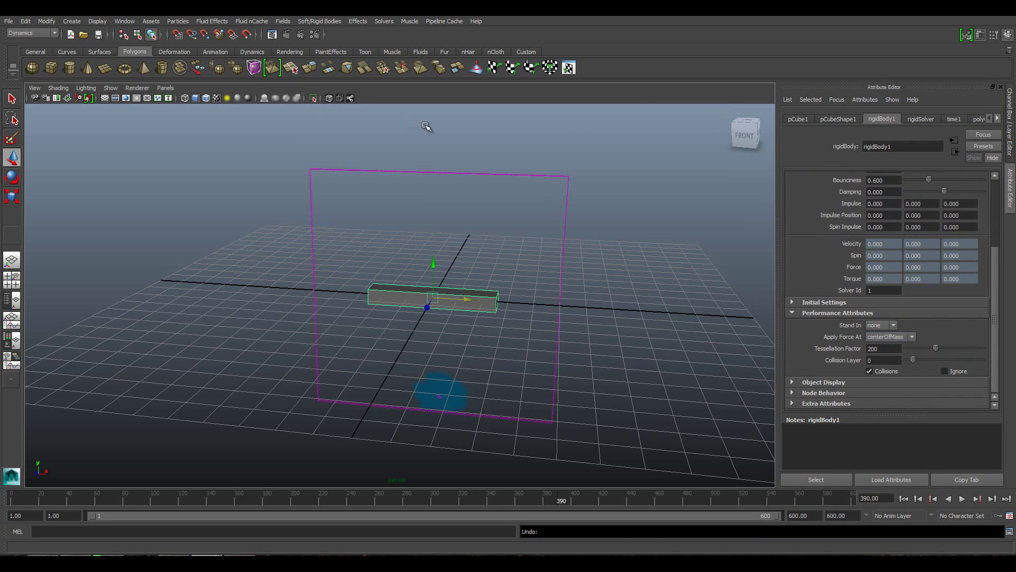
click(740, 198)
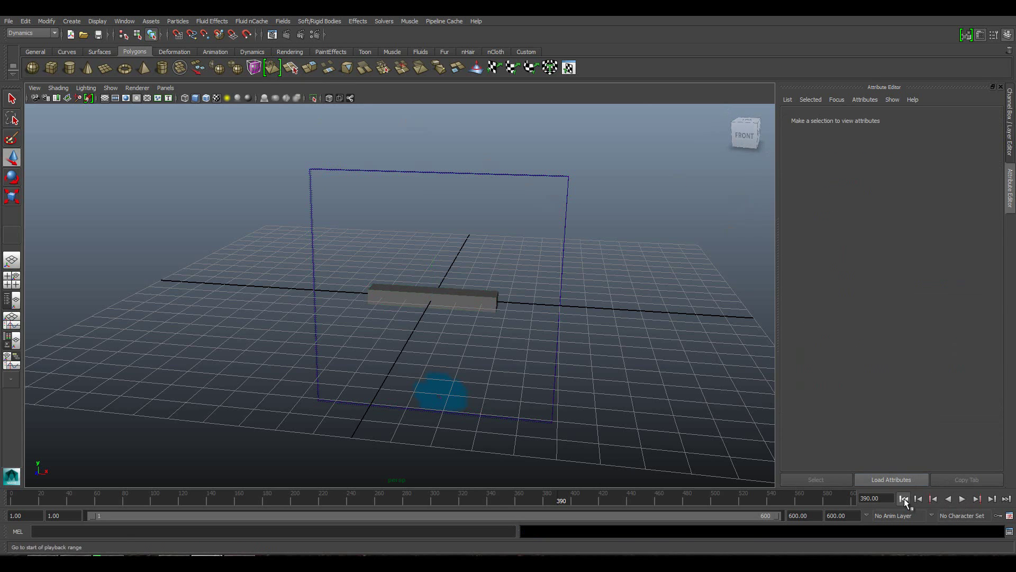
click(904, 500)
click(962, 499)
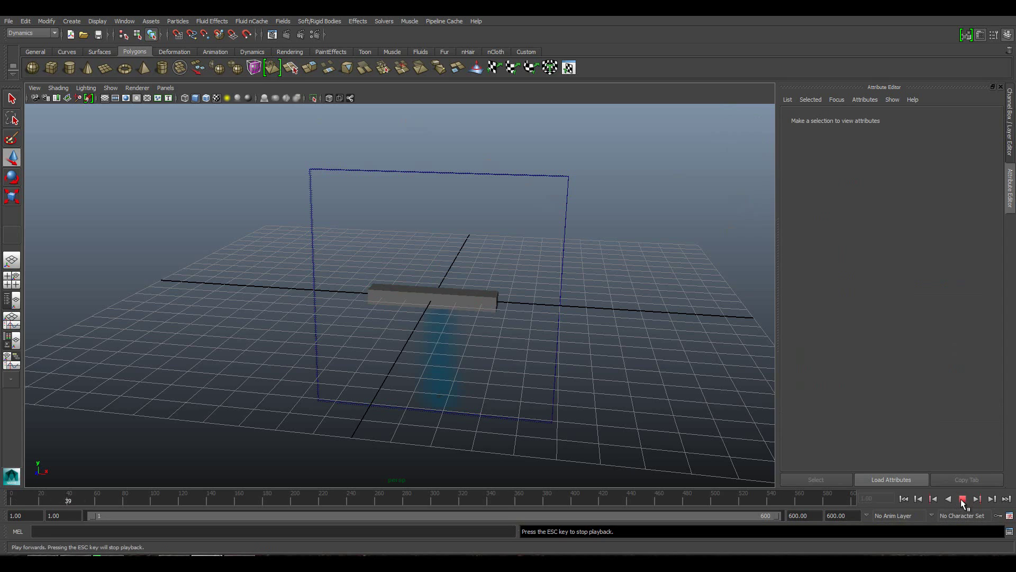
click(904, 500)
Attempt a pin constraint on the box once more, then deselect and orbit lower.
click(404, 297)
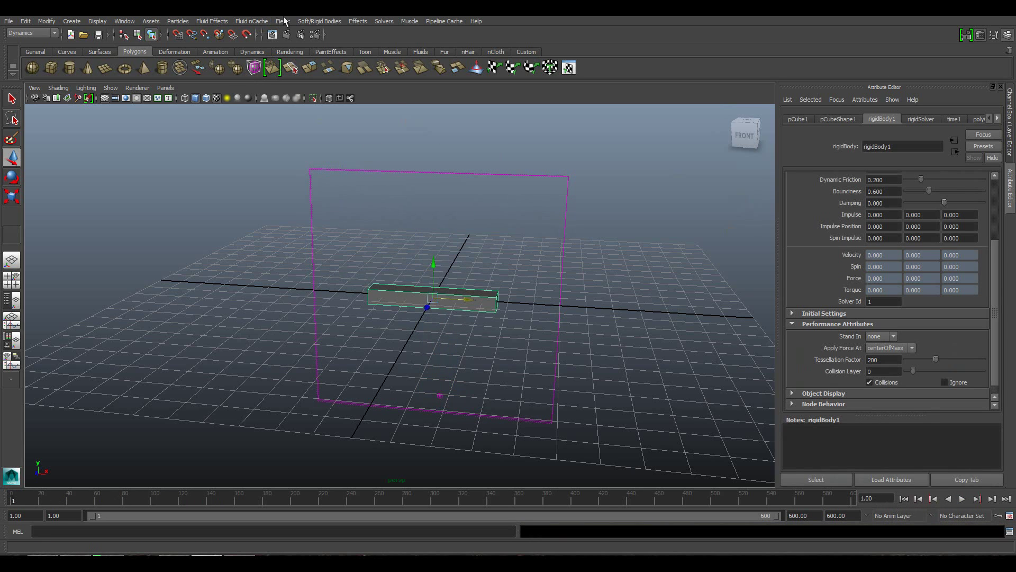
click(309, 22)
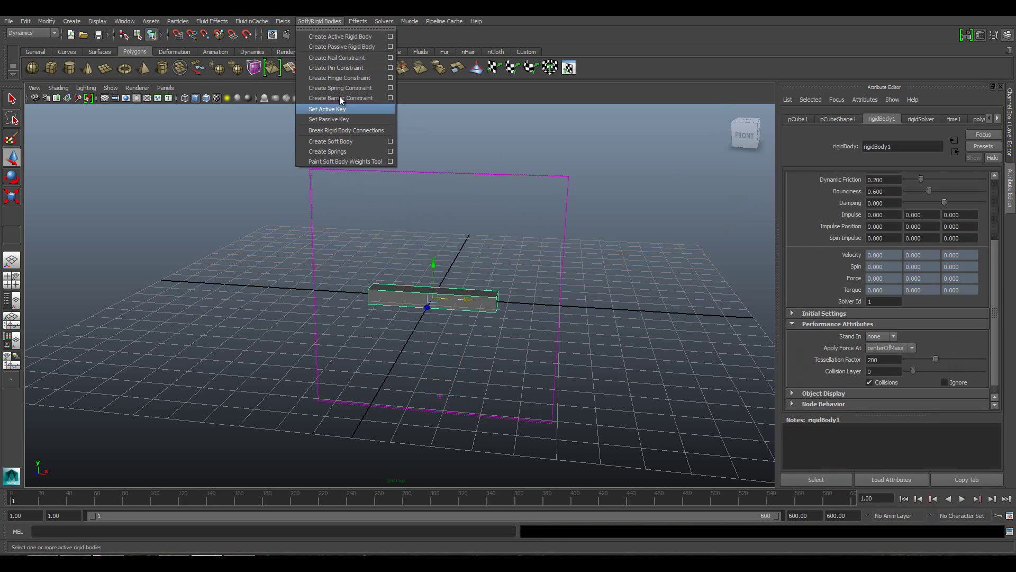
click(356, 68)
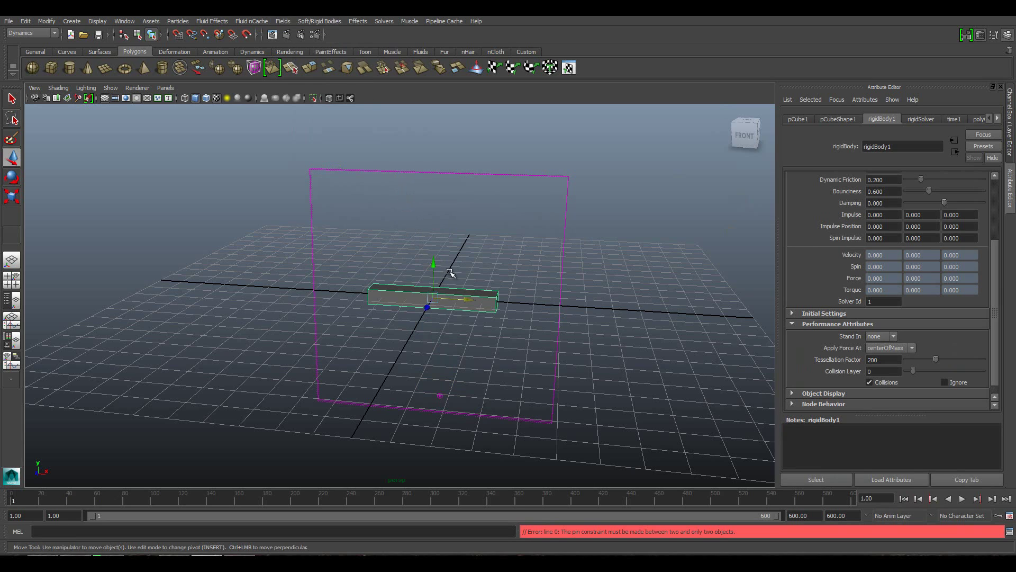
click(487, 272)
mouse_move(402, 330)
alt+mouse_down()
mouse_move(427, 324)
mouse_move(481, 257)
mouse_move(430, 227)
mouse_move(427, 318)
mouse_move(490, 304)
alt+mouse_up()
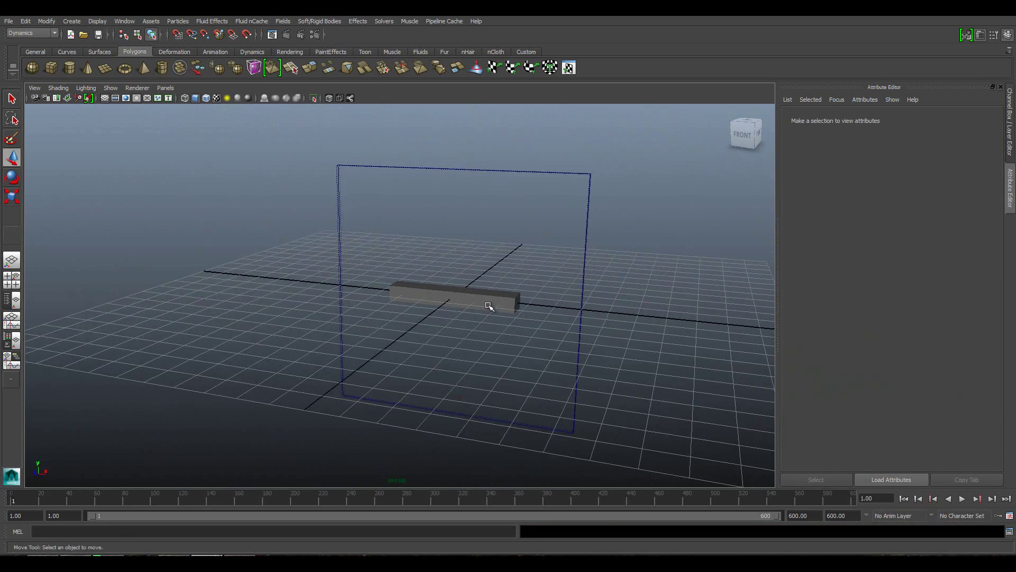
Add a nail constraint to the box and move it along -X to X -2.465.
click(491, 304)
click(318, 21)
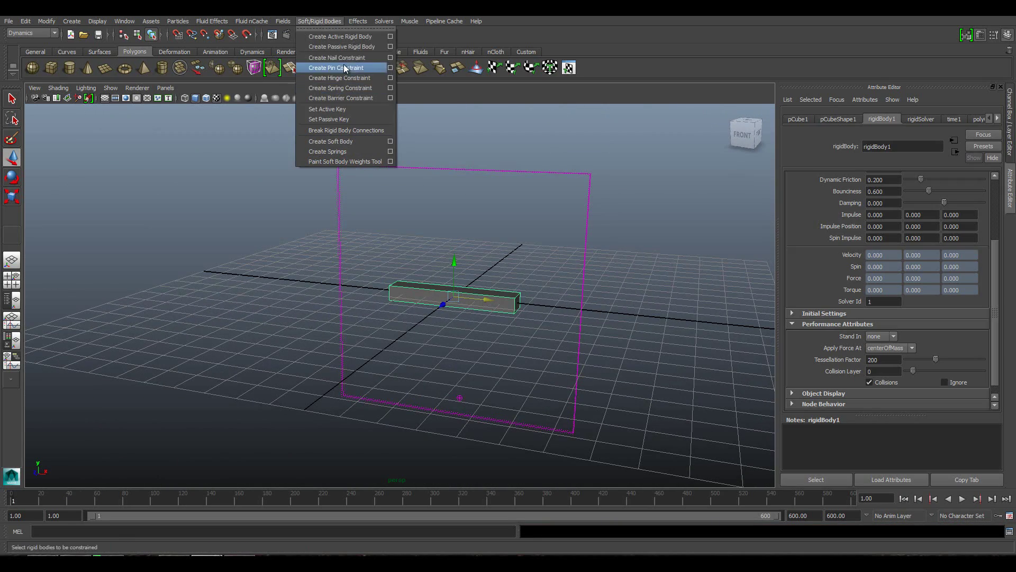
click(348, 57)
drag(487, 302, 464, 300)
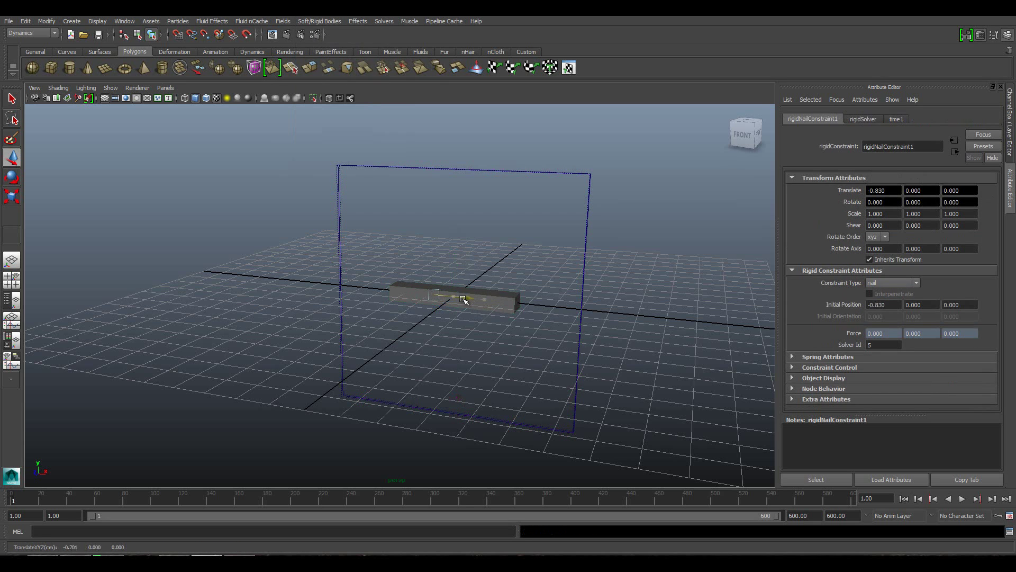
Play the simulation and orbit the view to watch the fluid swing the box around the nail.
click(962, 498)
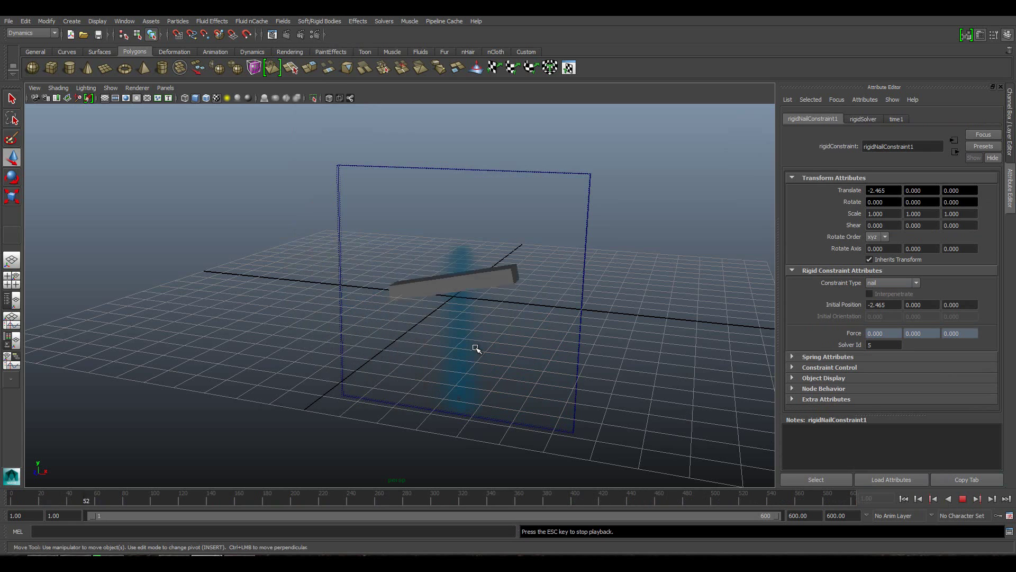
click(327, 18)
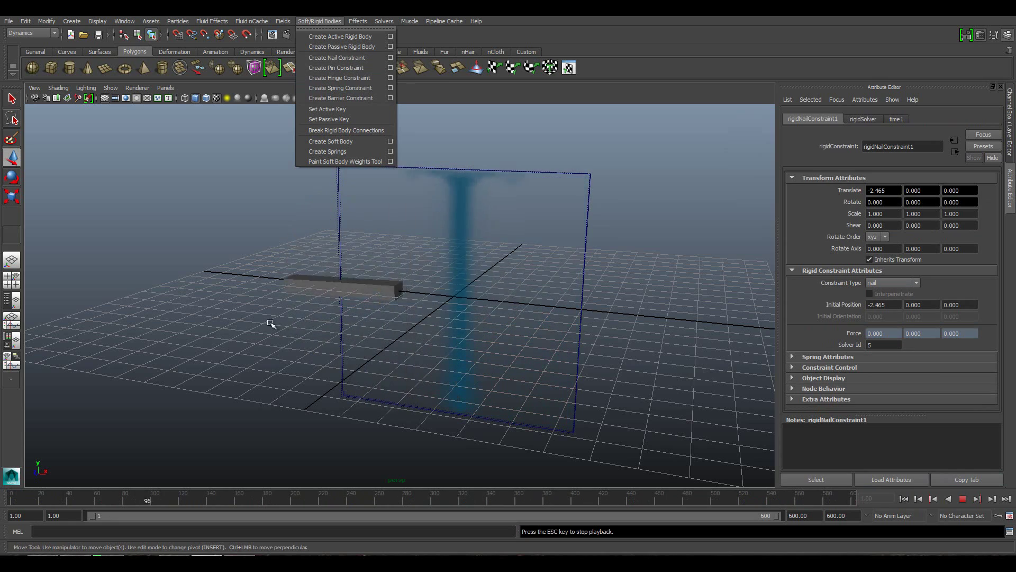
alt+drag(271, 324, 424, 327)
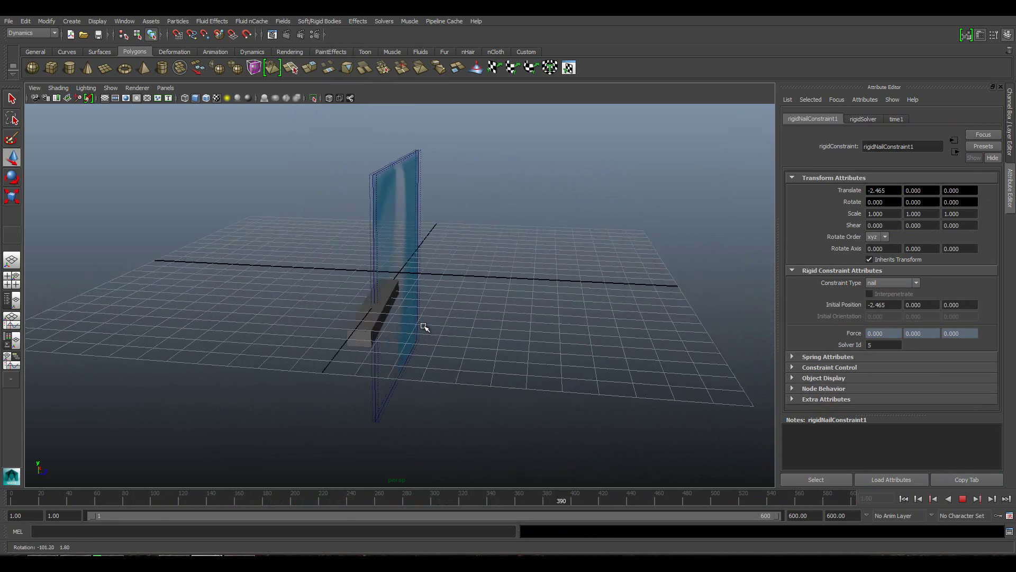
scroll(405, 306, up, 2)
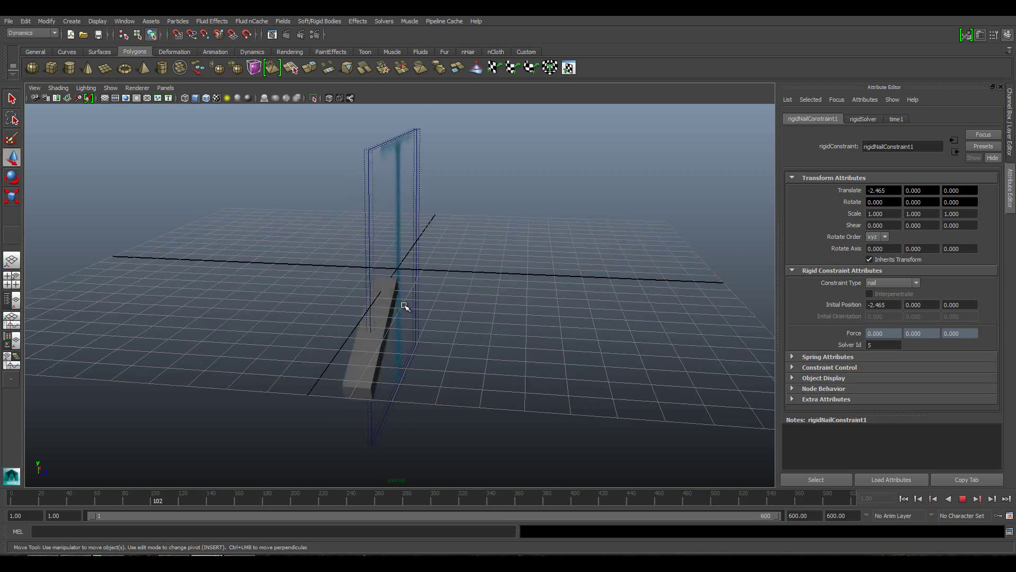
alt+drag(405, 306, 344, 335)
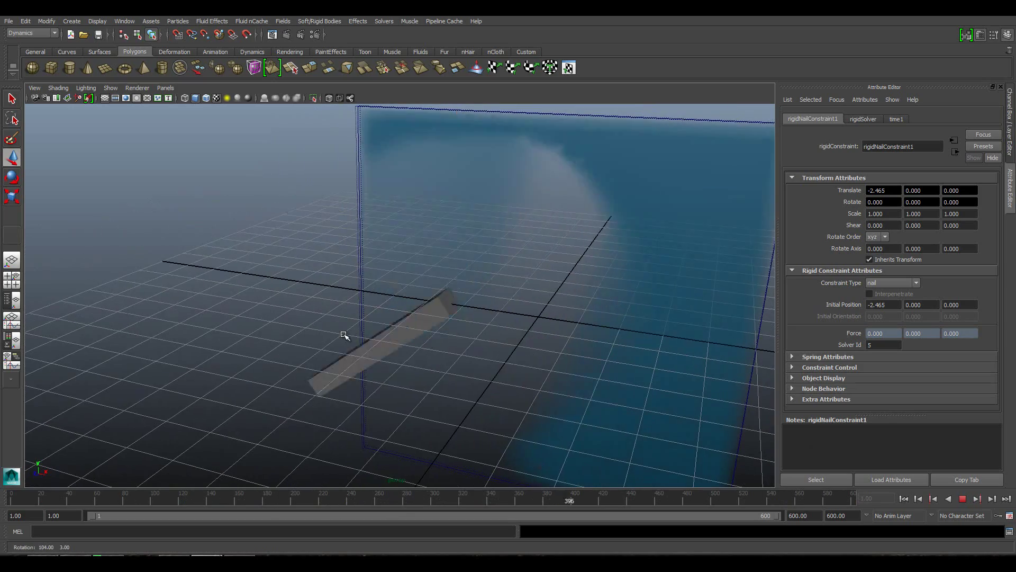
mouse_move(345, 336)
alt+mouse_down()
mouse_move(374, 321)
mouse_move(356, 319)
alt+mouse_up()
scroll(384, 326, down, 3)
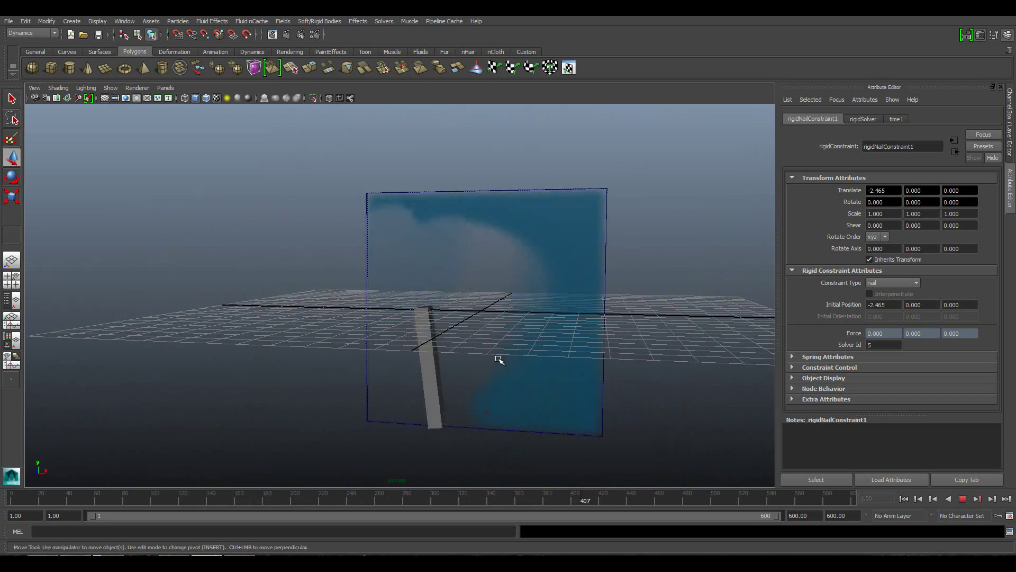
mouse_move(498, 358)
alt+mouse_down()
mouse_move(492, 340)
mouse_move(431, 290)
mouse_move(465, 328)
mouse_move(510, 345)
mouse_move(455, 345)
mouse_move(467, 345)
alt+mouse_up()
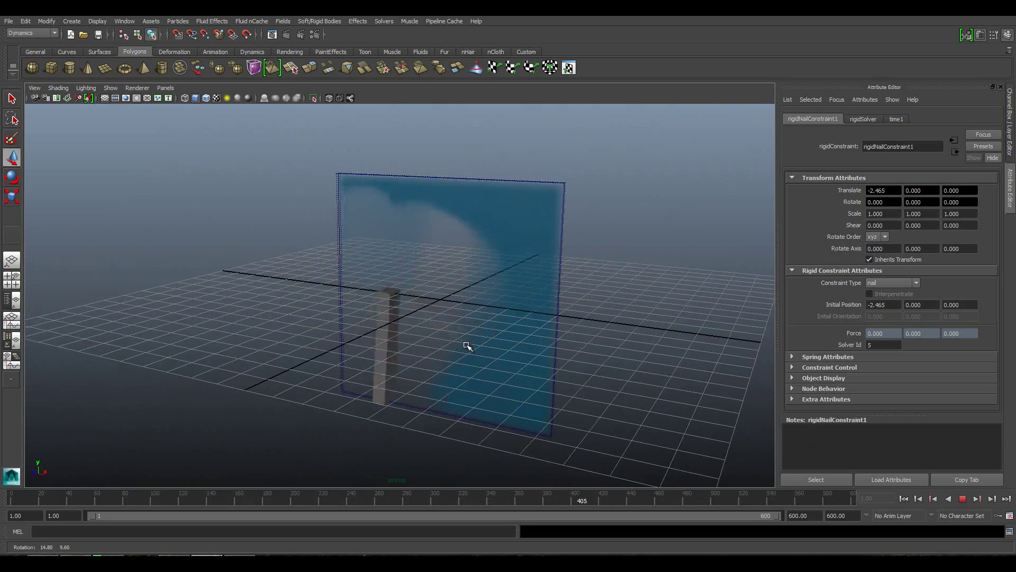